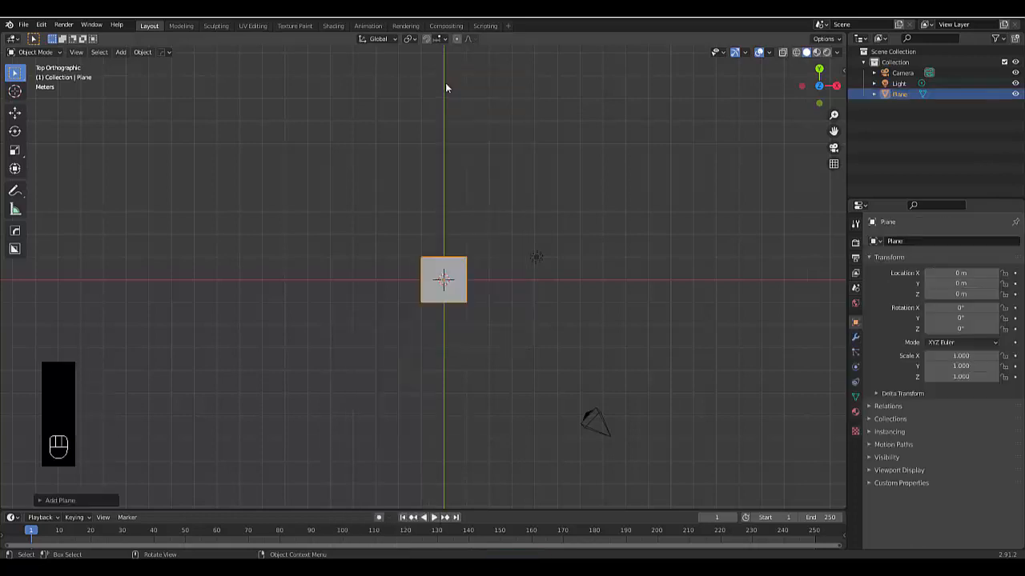
Step: Subdivide the plane's face in Edit Mode with 4 cuts to make a five-by-five grid of faces
{"action": "scroll", "coordinate": [477, 249], "scroll_direction": "up", "scroll_amount": 2}
{"action": "key", "text": "Tab"}
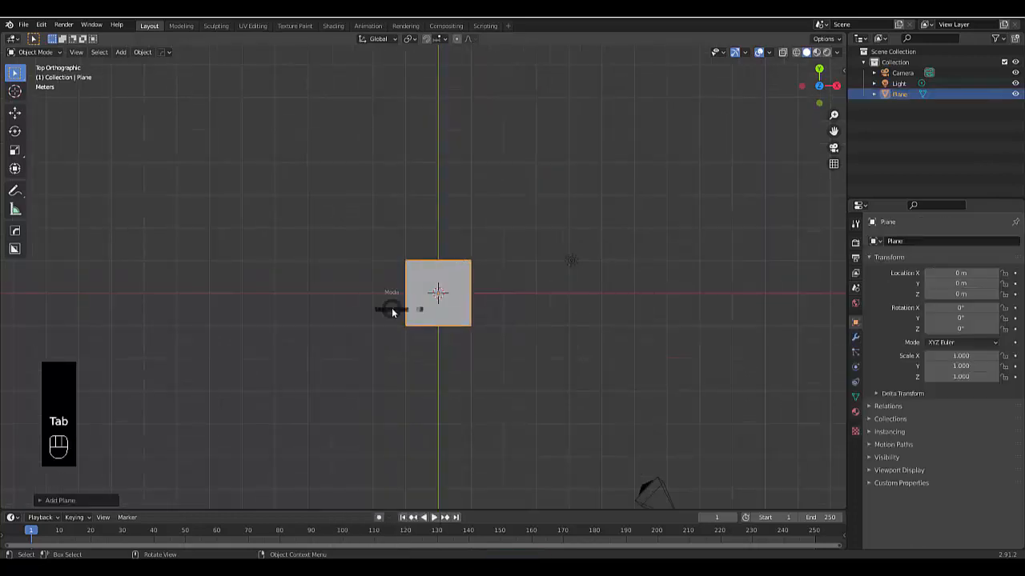
{"action": "left_click", "coordinate": [451, 317]}
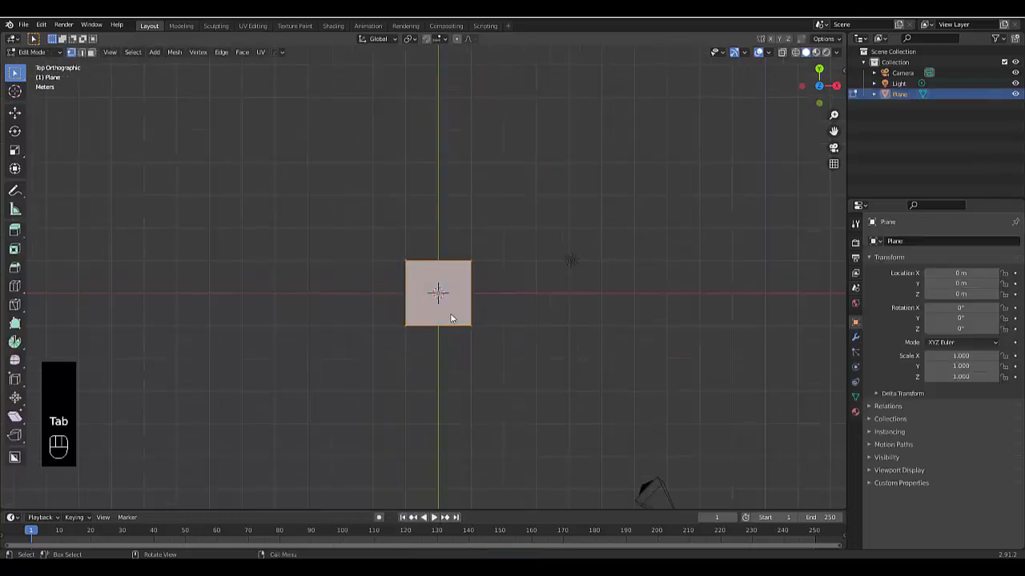
{"action": "right_click", "coordinate": [293, 318]}
{"action": "left_click", "coordinate": [293, 319]}
{"action": "left_click", "coordinate": [77, 500]}
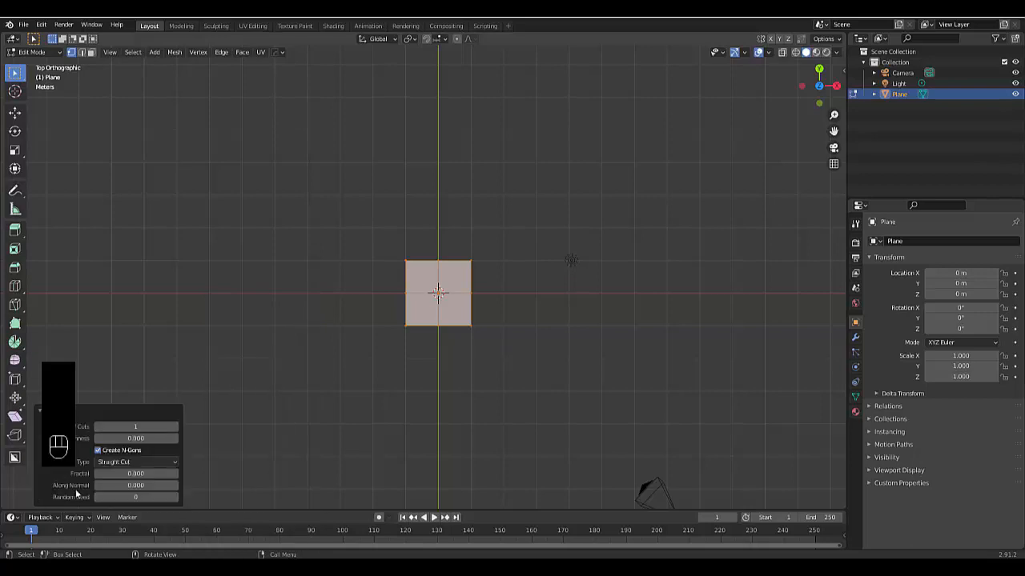
{"action": "left_click_drag", "start_coordinate": [116, 425], "coordinate": [135, 425]}
Step: Delete the inner three-by-three block of faces from the grid, leaving a one-face-wide border, and return to Object Mode
{"action": "key", "text": "3"}
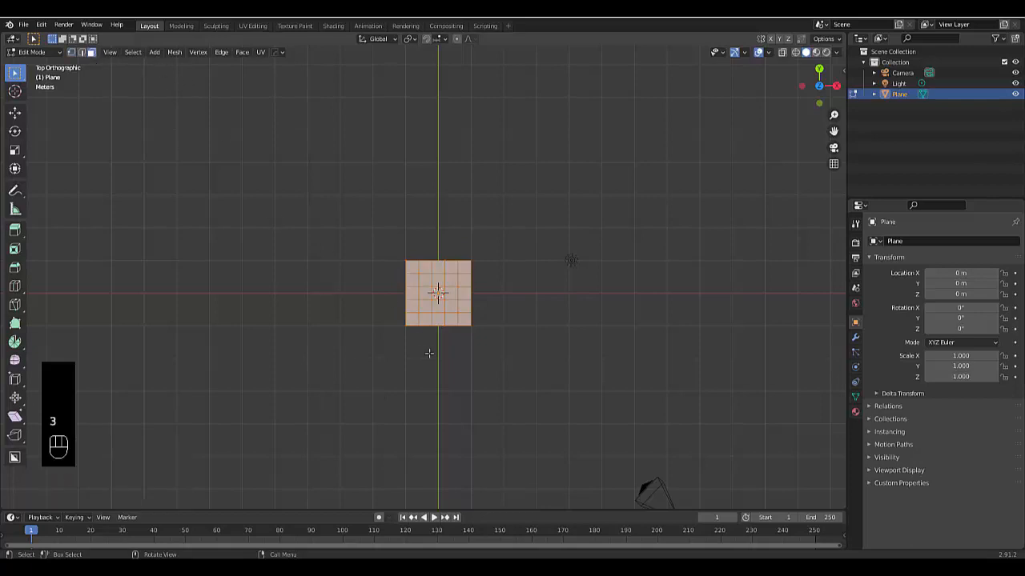
{"action": "scroll", "coordinate": [437, 277], "scroll_direction": "up", "scroll_amount": 6}
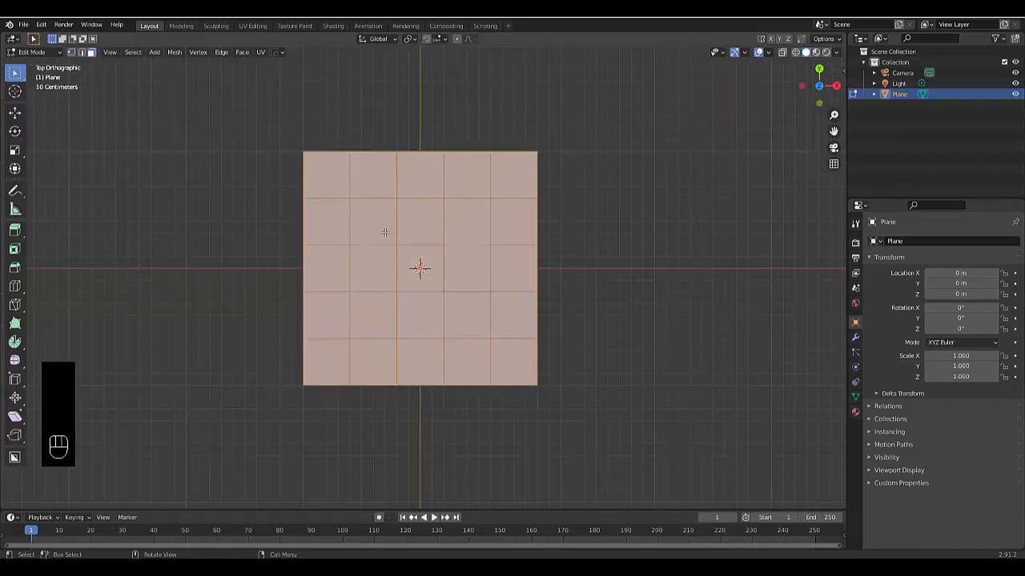
{"action": "key", "text": "ctrl+KP_Subtract"}
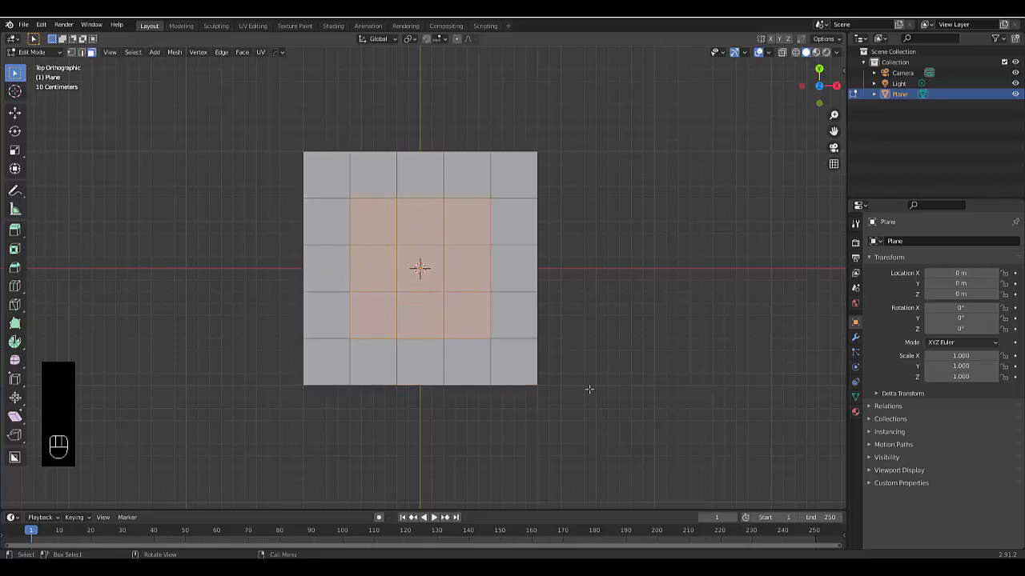
{"action": "key", "text": "x"}
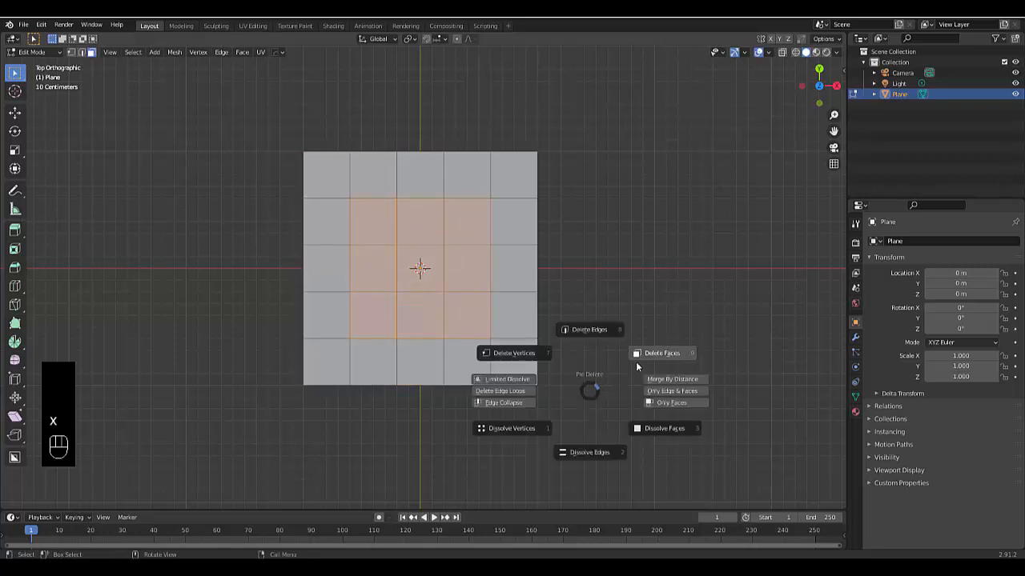
{"action": "left_click", "coordinate": [637, 366]}
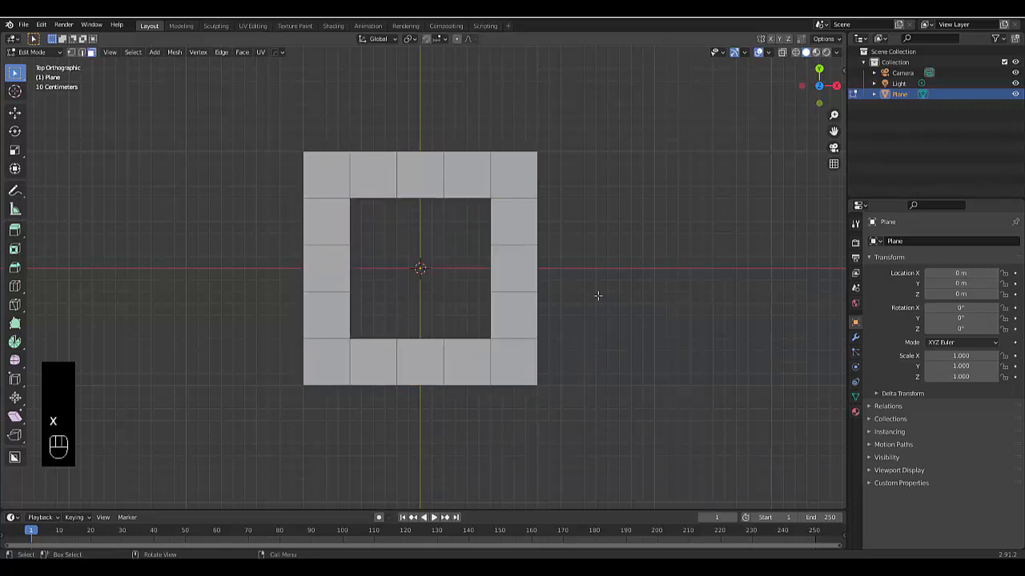
{"action": "key", "text": "Tab"}
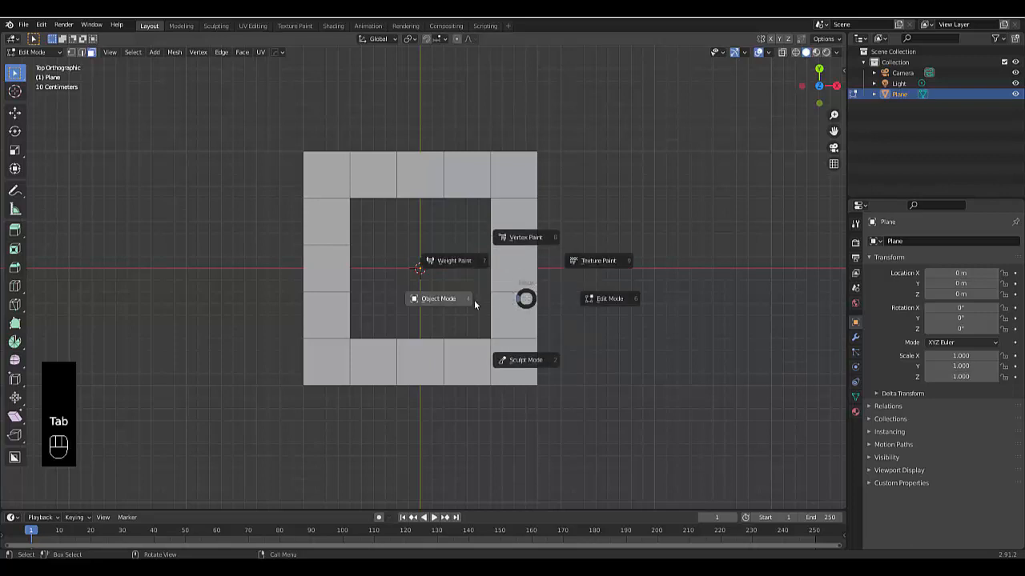
{"action": "left_click", "coordinate": [432, 298]}
Step: Select all faces of the square border in Edit Mode and extrude them upward about 0.21 m
{"action": "middle_click_drag", "start_coordinate": [345, 330], "coordinate": [303, 185]}
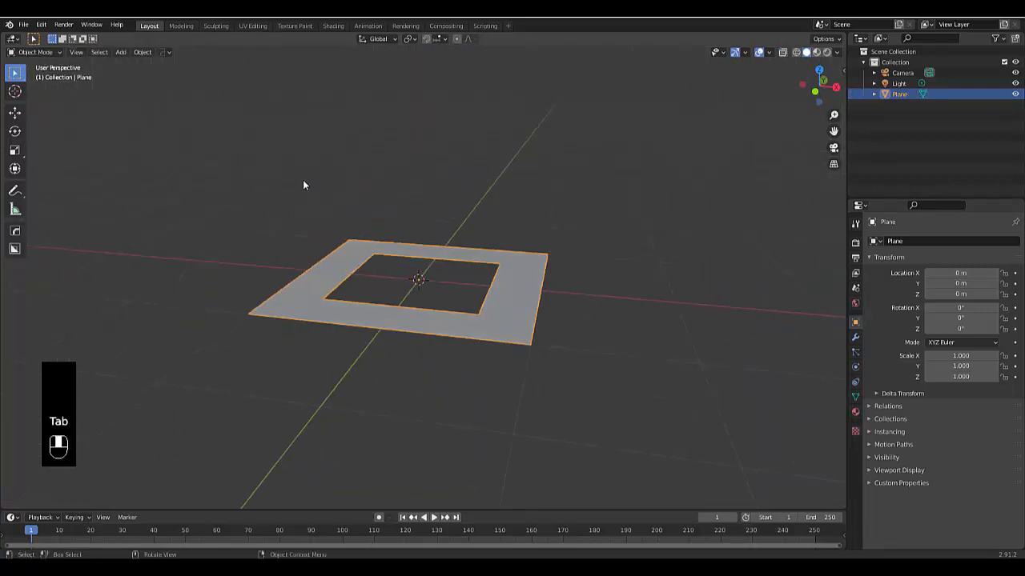
{"action": "key", "text": "Tab"}
{"action": "left_click", "coordinate": [449, 214]}
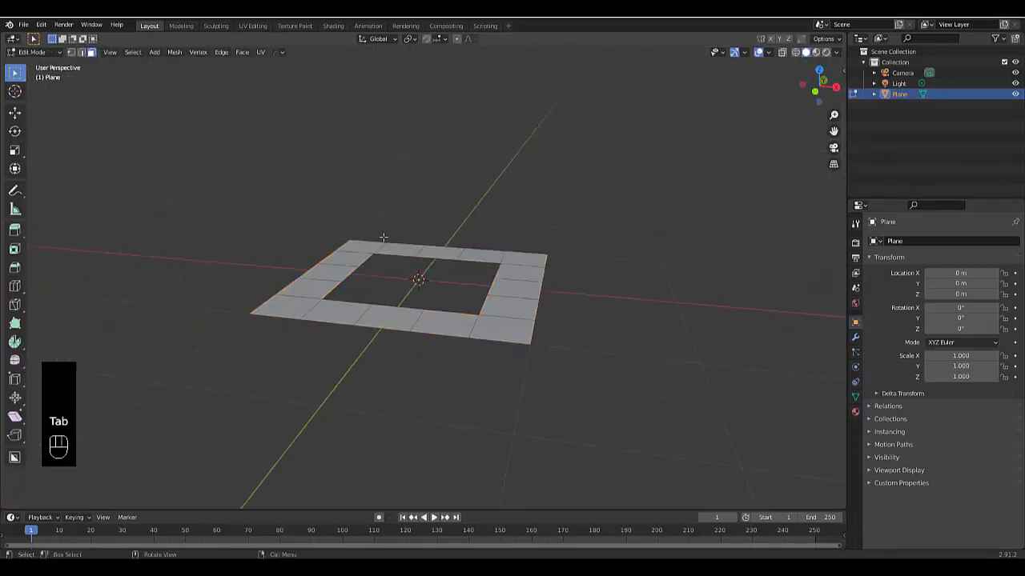
{"action": "key", "text": "3"}
{"action": "left_click", "coordinate": [305, 297], "text": "alt"}
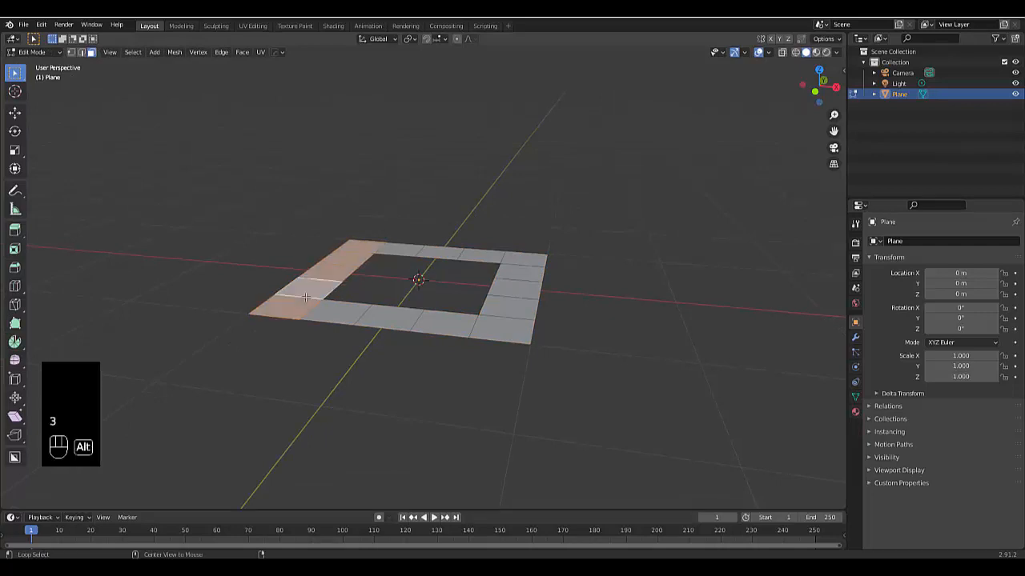
{"action": "left_click", "coordinate": [470, 330], "text": "alt+shift"}
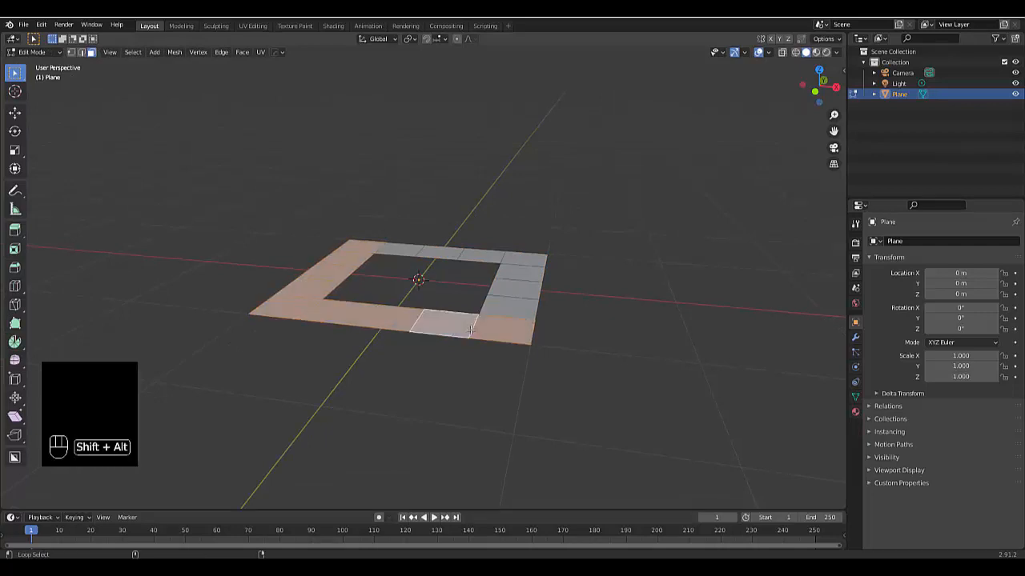
{"action": "left_click", "coordinate": [520, 262], "text": "alt+shift"}
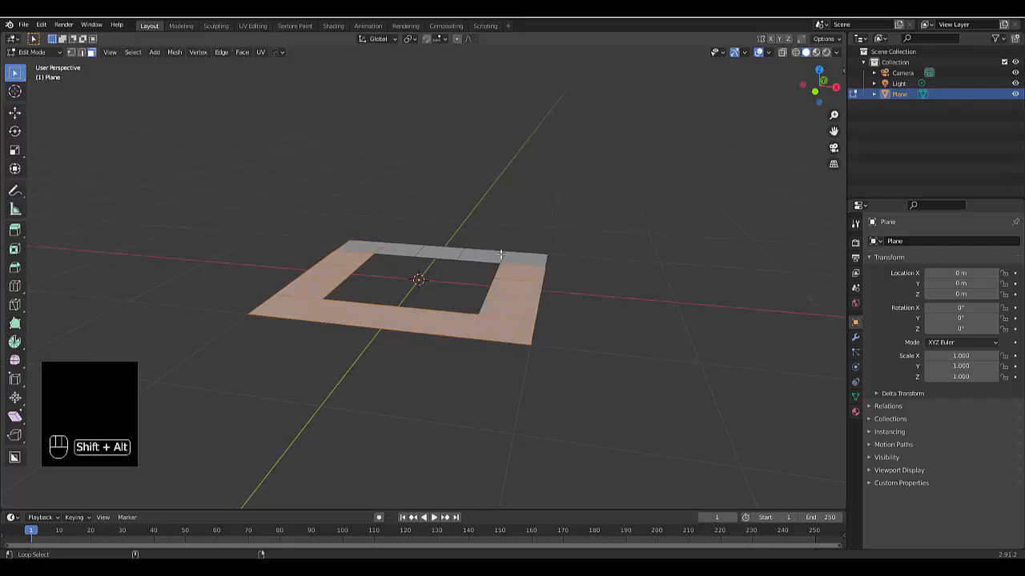
{"action": "left_click", "coordinate": [500, 254], "text": "alt+shift"}
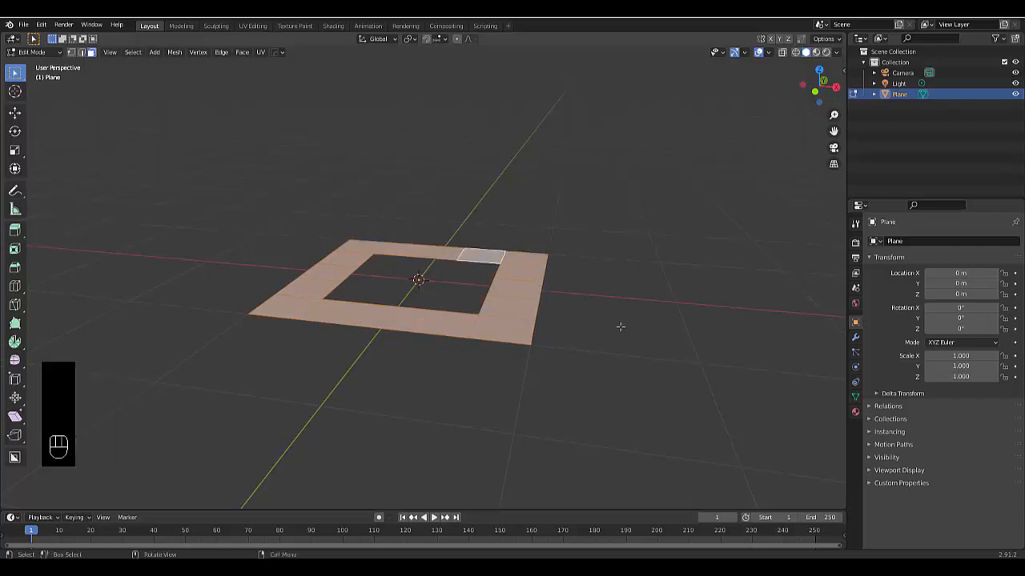
{"action": "key", "text": "e"}
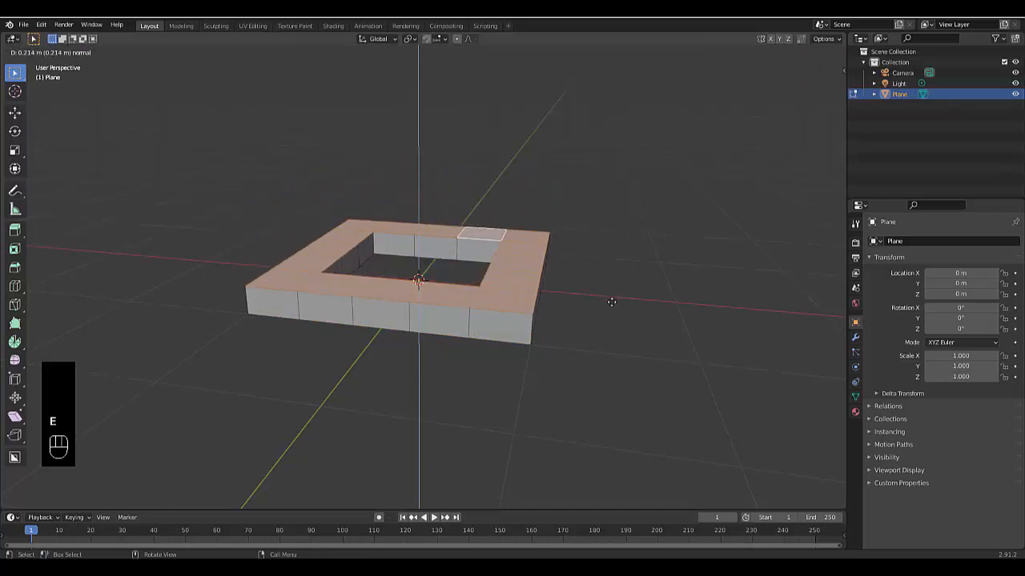
{"action": "left_click", "coordinate": [611, 303]}
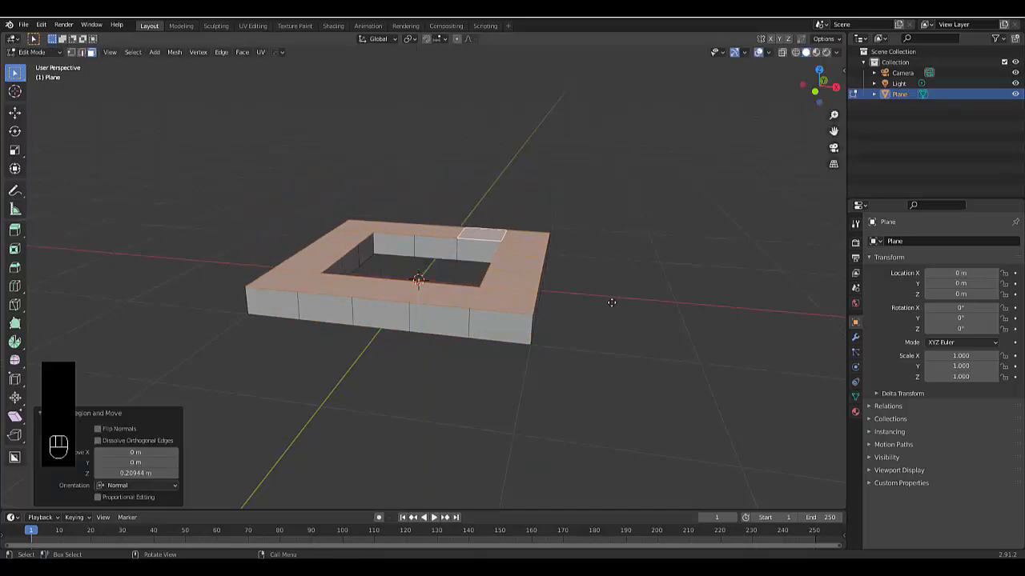
Step: Move the finished square frame in Object Mode about -4.05 m along the X axis
{"action": "middle_click_drag", "start_coordinate": [477, 283], "coordinate": [486, 330]}
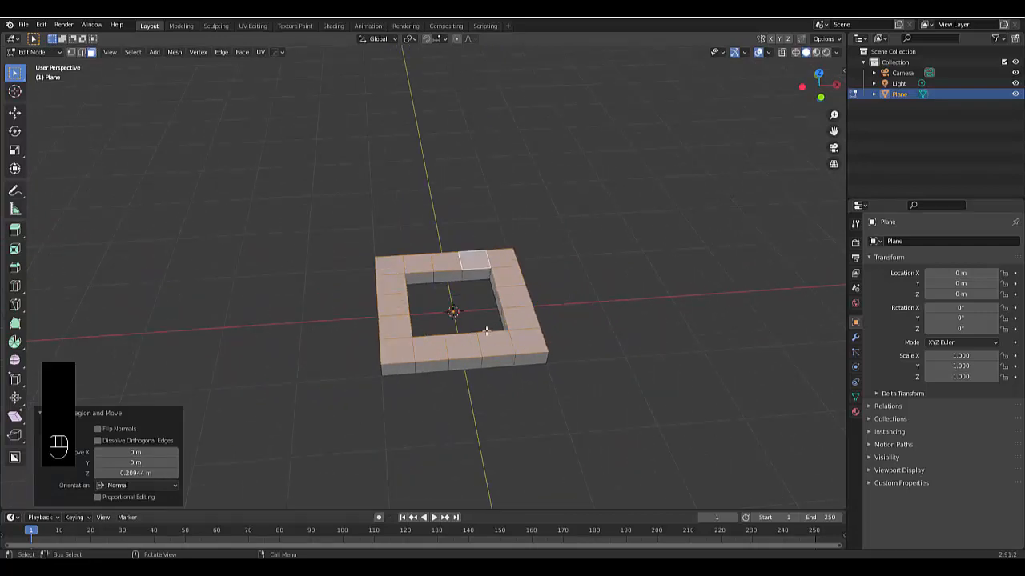
{"action": "key", "text": "Tab"}
{"action": "left_click", "coordinate": [432, 337]}
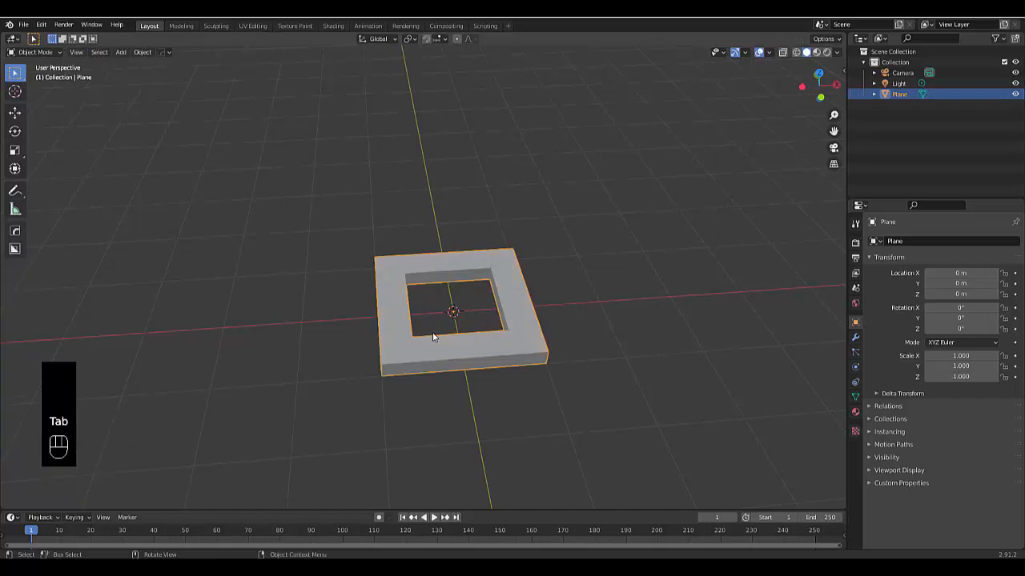
{"action": "key", "text": "g"}
{"action": "key", "text": "x"}
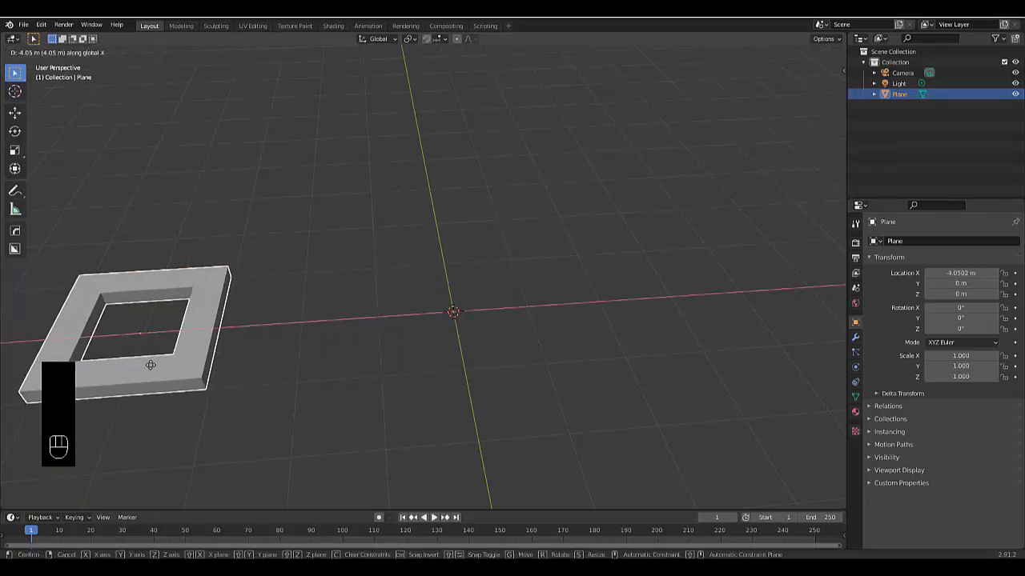
{"action": "left_click", "coordinate": [152, 364]}
Step: Add a 2 m cube mesh at the world origin
{"action": "key", "text": "shift+a"}
{"action": "mouse_move", "coordinate": [422, 341]}
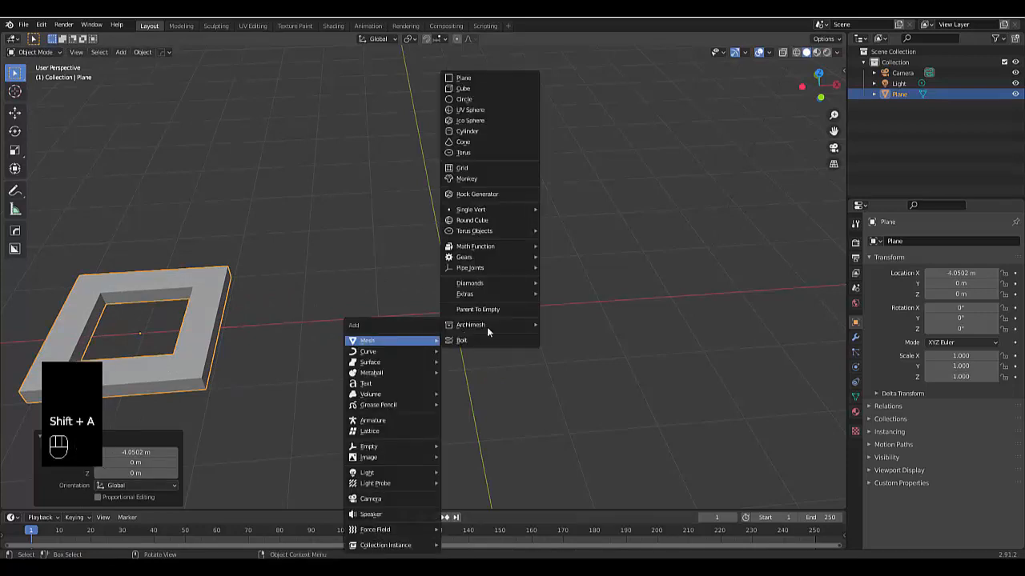
{"action": "left_click", "coordinate": [470, 90]}
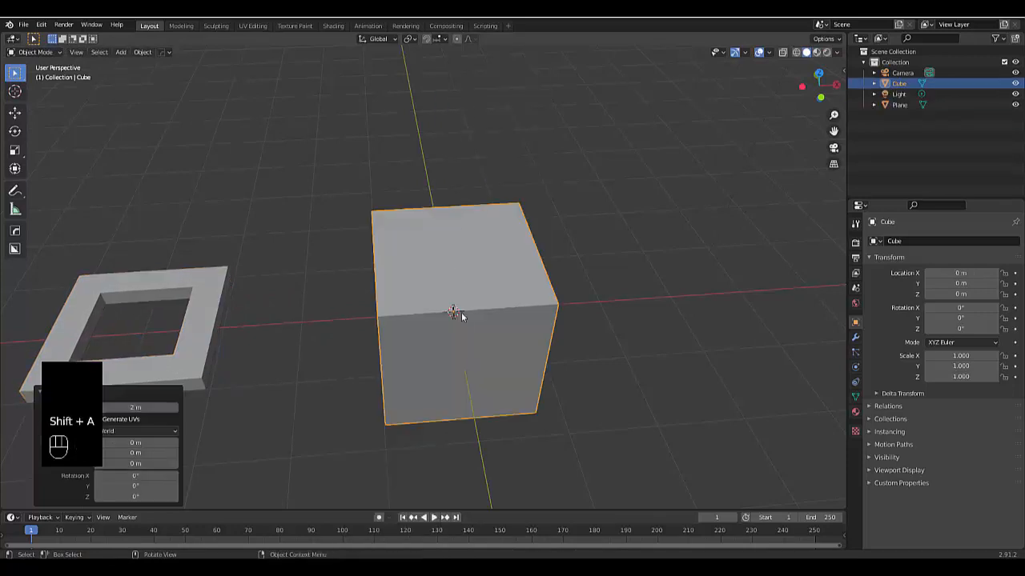
{"action": "scroll", "coordinate": [457, 366], "scroll_direction": "down", "scroll_amount": 2}
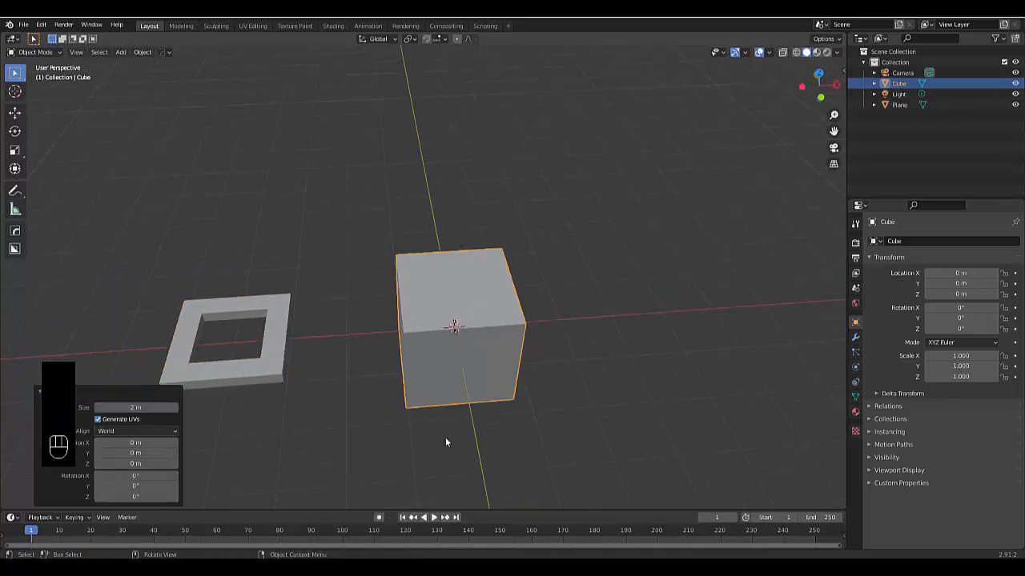
{"action": "scroll", "coordinate": [445, 437], "scroll_direction": "up", "scroll_amount": 3}
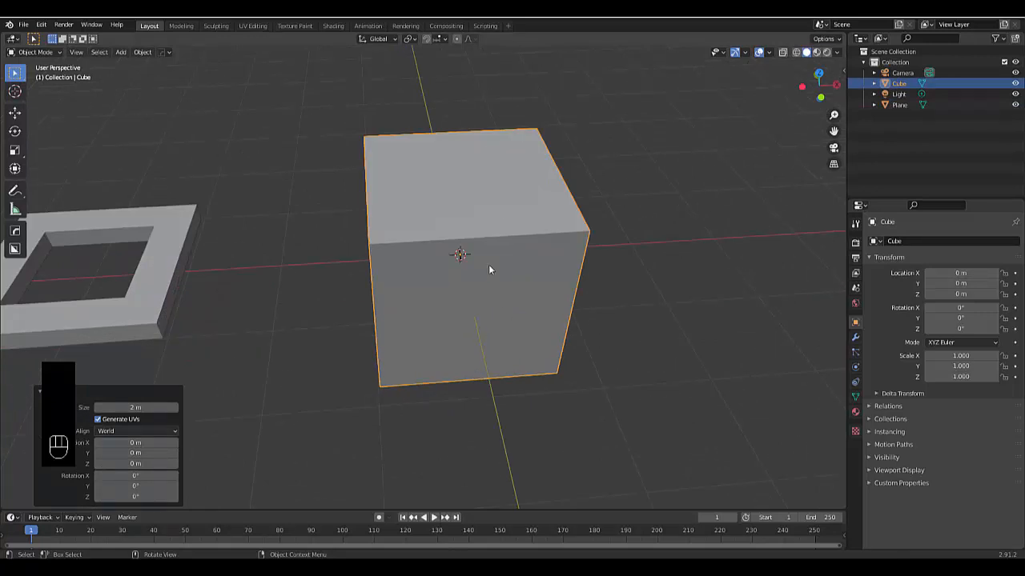
Step: Inset the cube's top and bottom faces together by about 0.26 m in Edit Mode
{"action": "key", "text": "Tab"}
{"action": "left_click", "coordinate": [558, 262]}
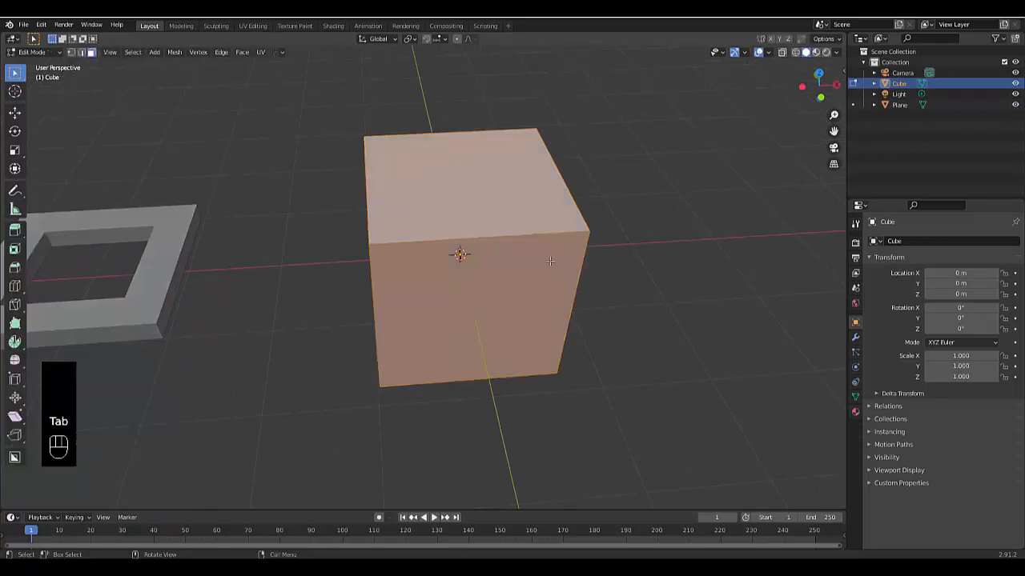
{"action": "left_click", "coordinate": [477, 172]}
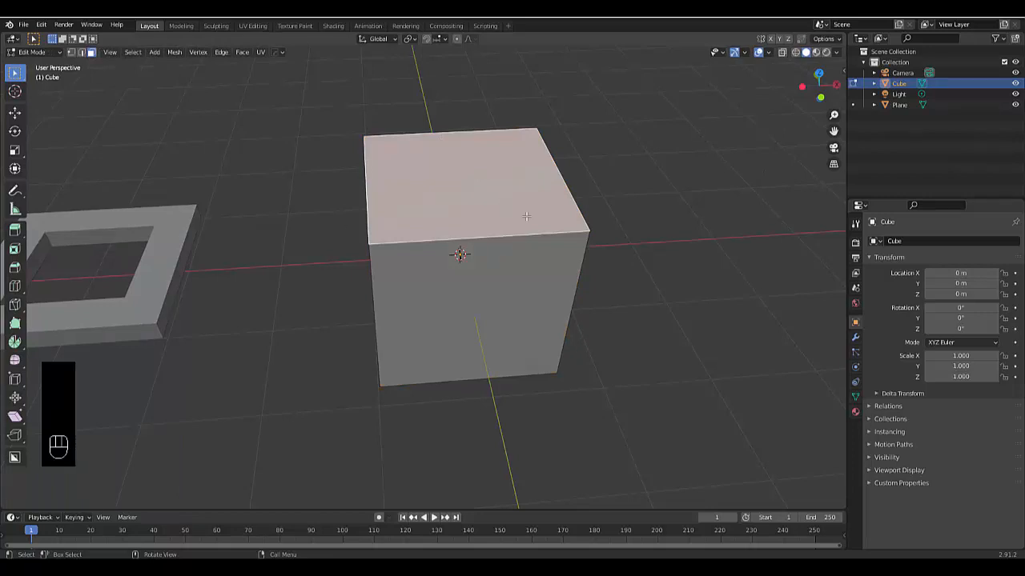
{"action": "middle_click_drag", "start_coordinate": [581, 407], "coordinate": [465, 385]}
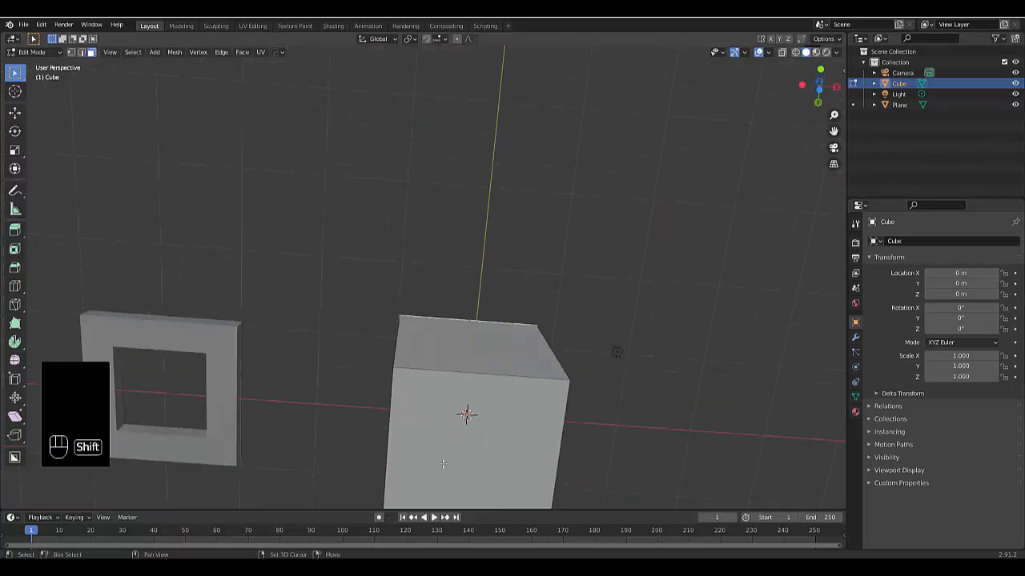
{"action": "left_click", "coordinate": [444, 464], "text": "shift"}
{"action": "middle_click_drag", "start_coordinate": [459, 329], "coordinate": [488, 343]}
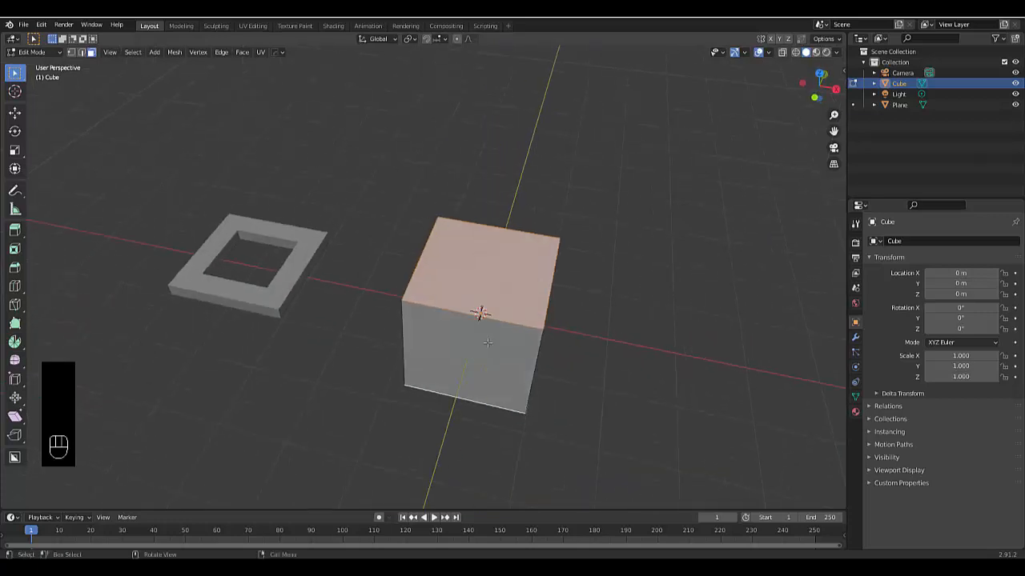
{"action": "key", "text": "i"}
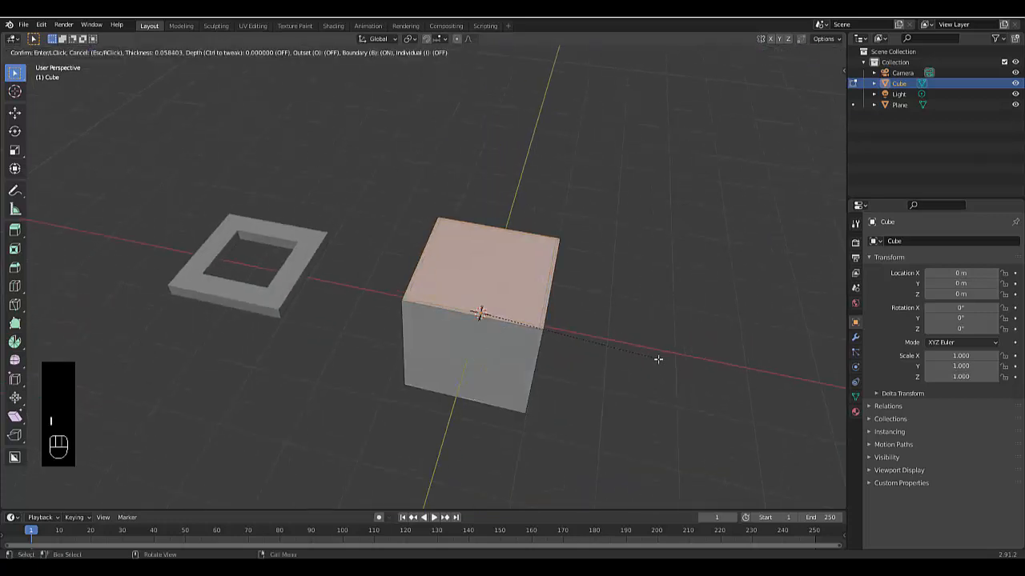
{"action": "left_click", "coordinate": [647, 353]}
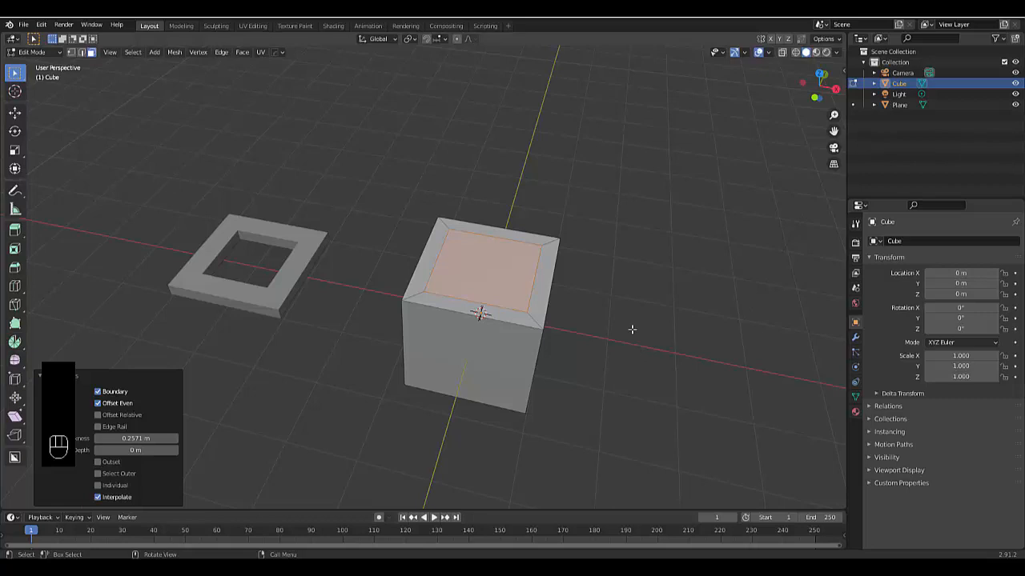
Step: Bridge the inset top and bottom faces with Bridge Edge Loops to cut a square hole through the cube
{"action": "key", "text": "F3"}
{"action": "key", "text": "BackSpace"}
{"action": "key", "text": "BackSpace"}
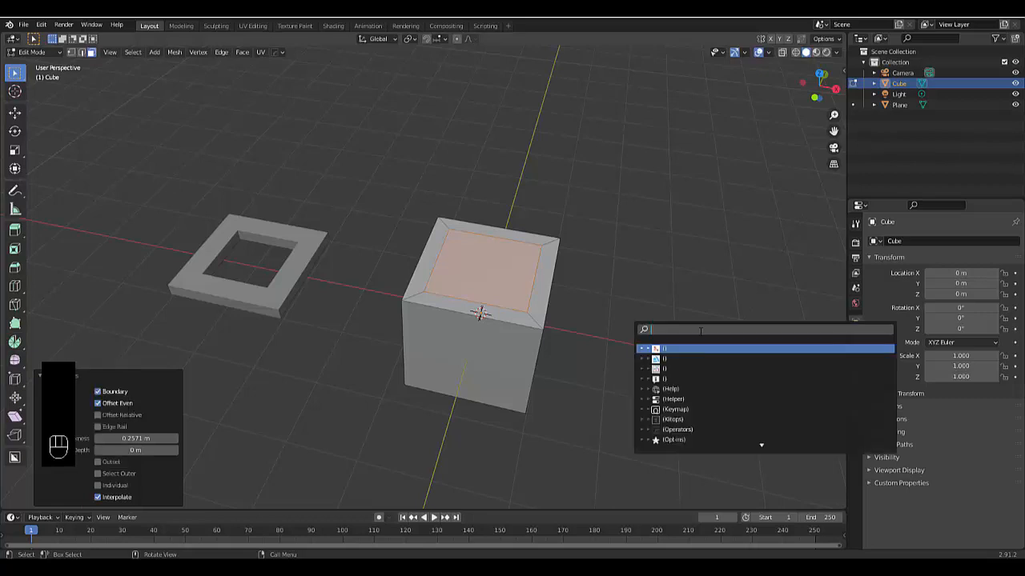
{"action": "type", "text": "br"}
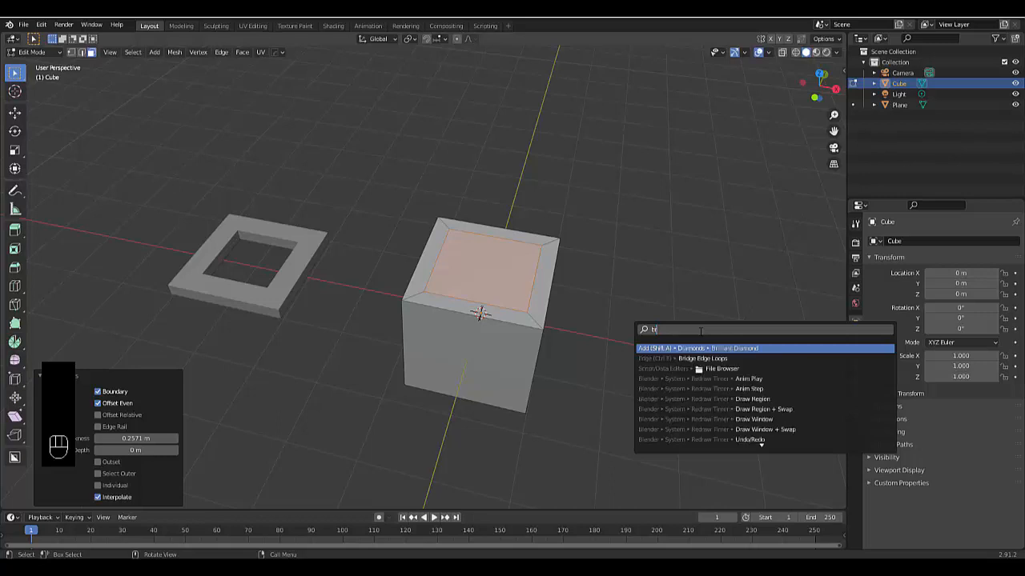
{"action": "type", "text": "idge"}
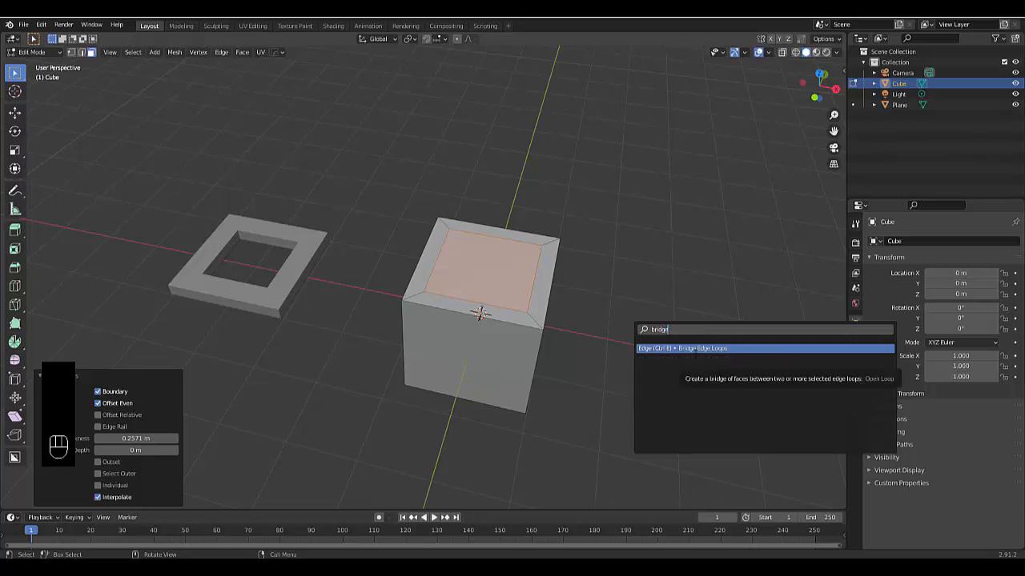
{"action": "left_click", "coordinate": [694, 348]}
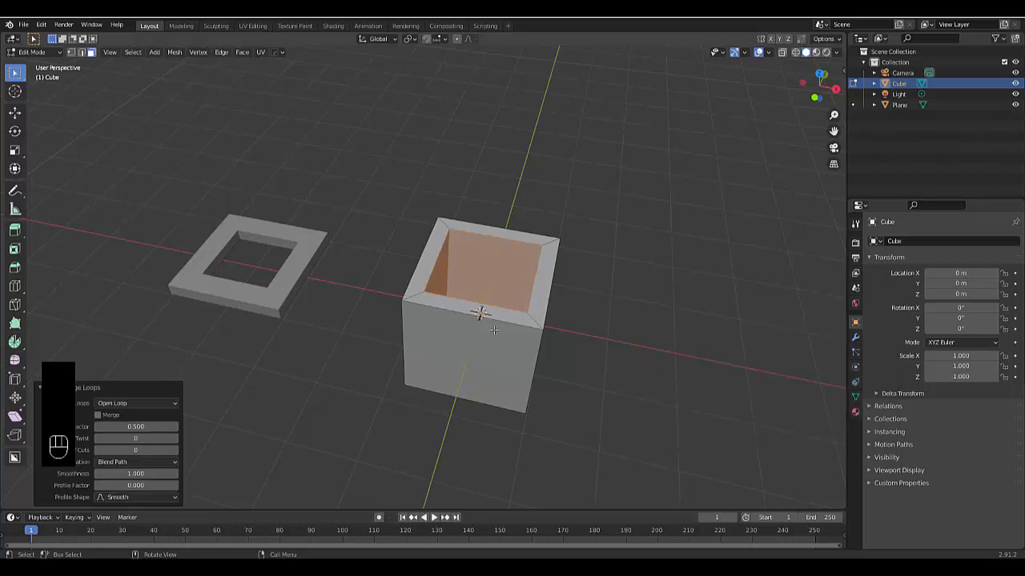
{"action": "mouse_move", "coordinate": [494, 330]}
{"action": "middle_mouse_down"}
{"action": "mouse_move", "coordinate": [589, 112]}
{"action": "mouse_move", "coordinate": [480, 293]}
{"action": "mouse_move", "coordinate": [490, 327]}
{"action": "middle_mouse_up"}
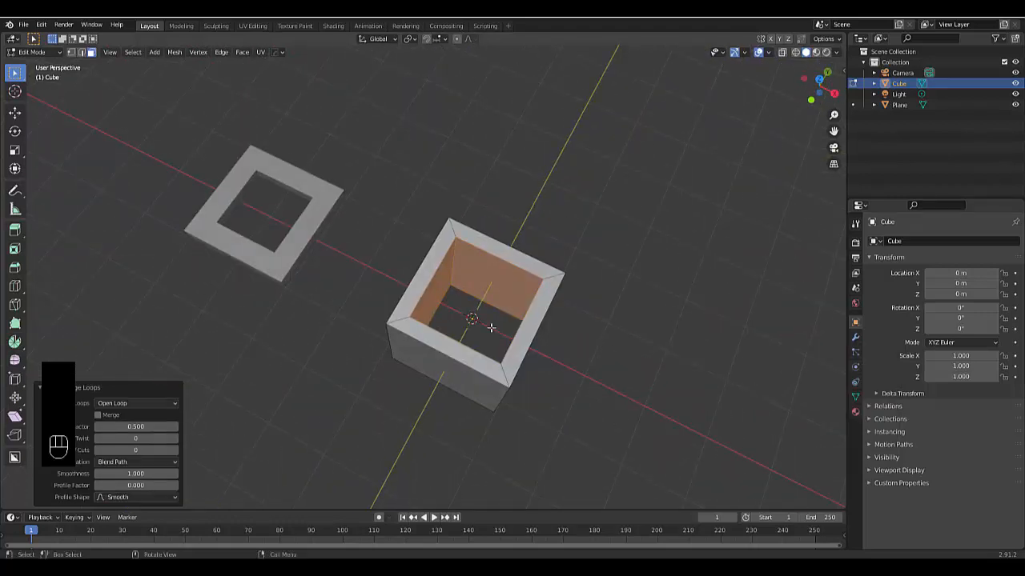
Step: Return to Object Mode and move the hollow cube about 5.67 m along the X axis
{"action": "key", "text": "Tab"}
{"action": "scroll", "coordinate": [450, 332], "scroll_direction": "down", "scroll_amount": 3}
{"action": "scroll", "coordinate": [448, 332], "scroll_direction": "up", "scroll_amount": 3}
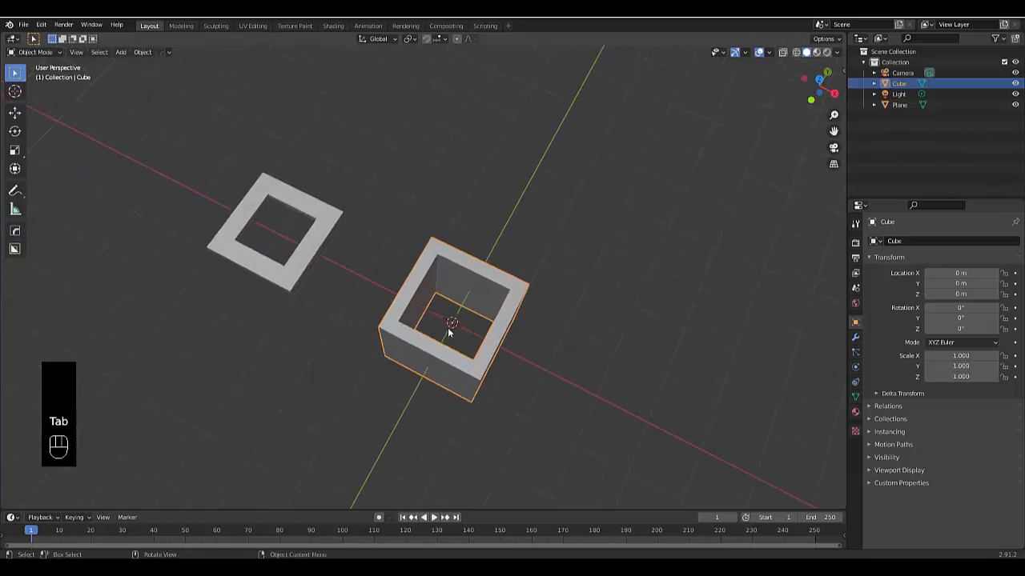
{"action": "scroll", "coordinate": [448, 332], "scroll_direction": "down", "scroll_amount": 2}
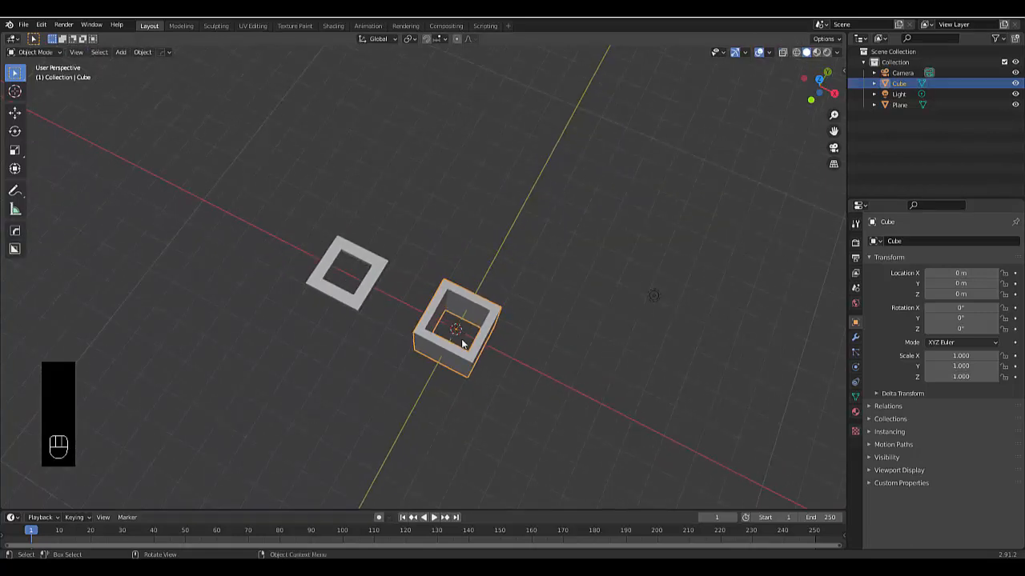
{"action": "middle_click_drag", "start_coordinate": [462, 343], "coordinate": [480, 352]}
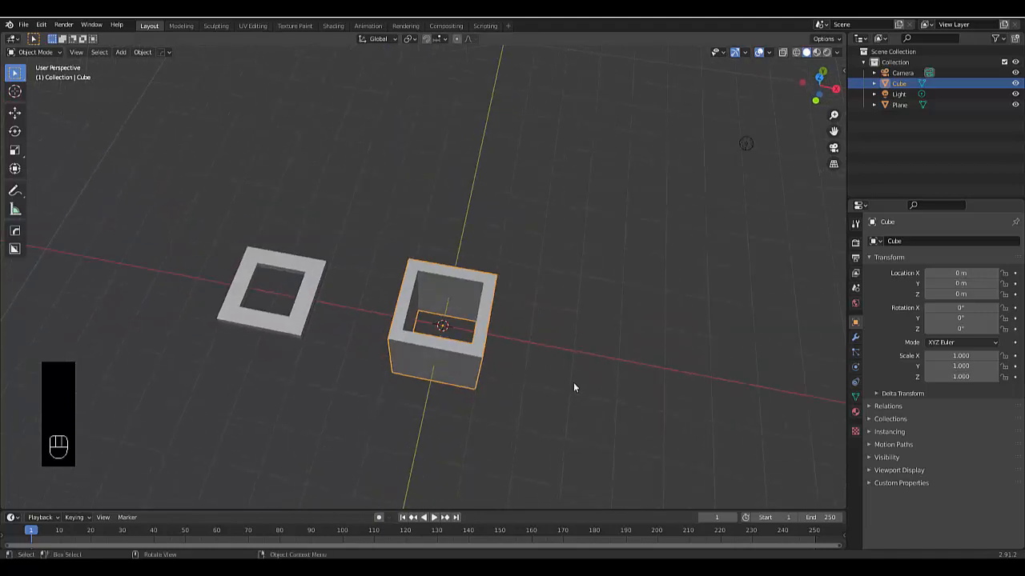
{"action": "key", "text": "g"}
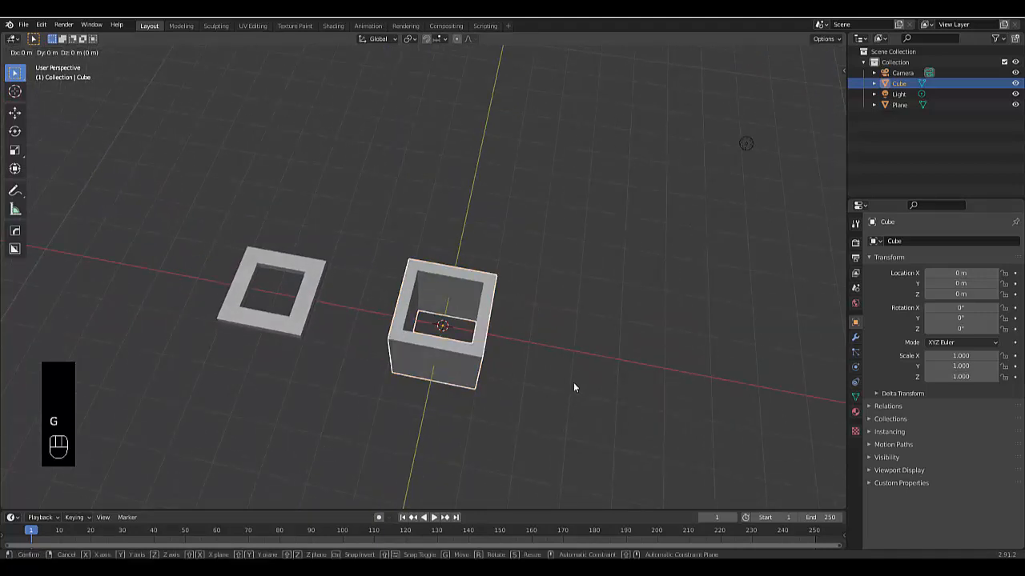
{"action": "key", "text": "x"}
{"action": "left_click", "coordinate": [825, 431]}
{"action": "scroll", "coordinate": [459, 409], "scroll_direction": "down", "scroll_amount": 1}
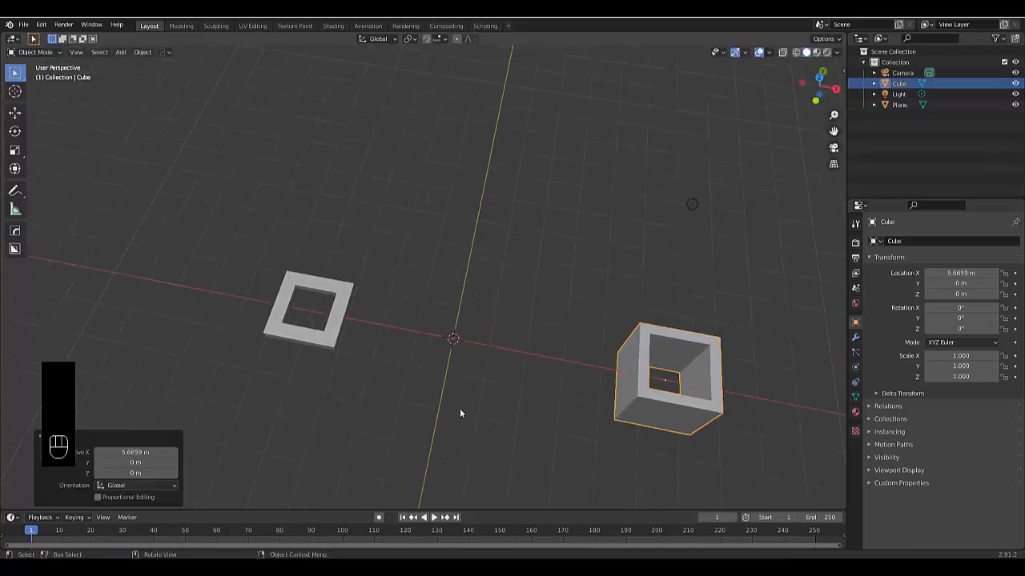
Step: Add a UV sphere mesh with a 1 m radius at the world origin
{"action": "middle_click_drag", "start_coordinate": [459, 408], "coordinate": [457, 375]}
{"action": "key", "text": "shift+a"}
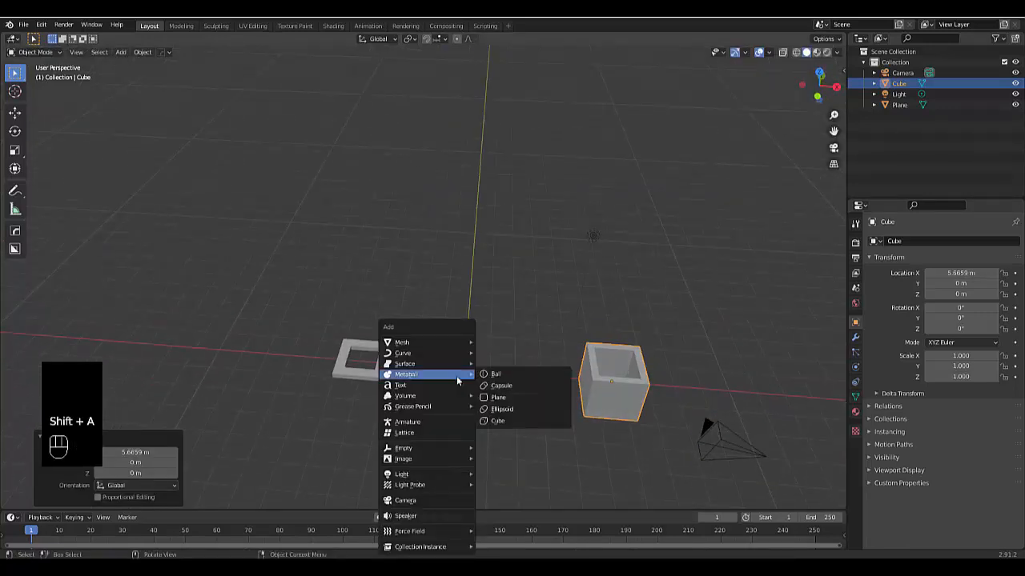
{"action": "mouse_move", "coordinate": [439, 339]}
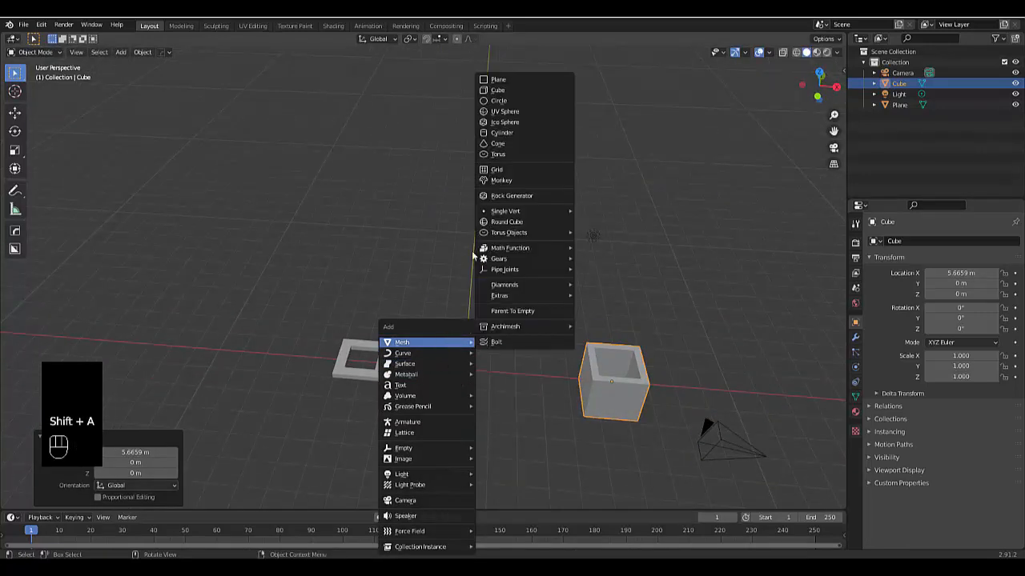
{"action": "left_click", "coordinate": [506, 111]}
{"action": "scroll", "coordinate": [473, 398], "scroll_direction": "up", "scroll_amount": 3}
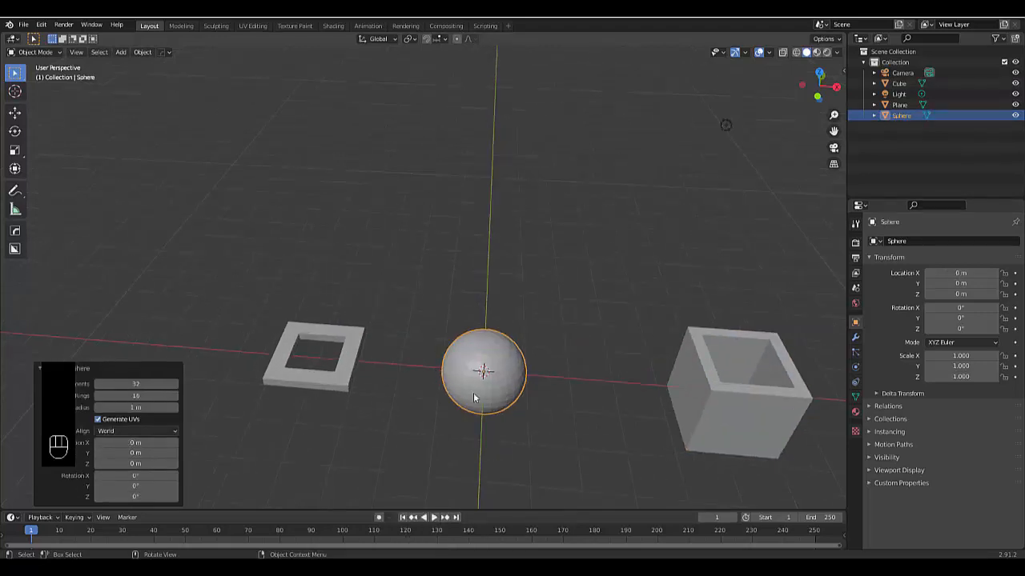
Step: Shade the sphere smooth and scale it uniformly by a factor of 2
{"action": "right_click", "coordinate": [498, 412]}
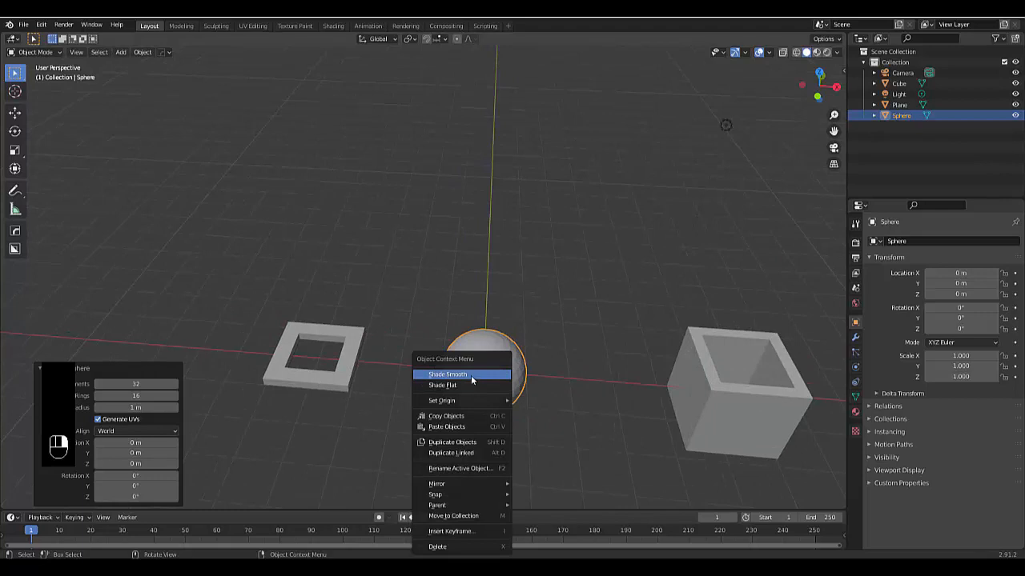
{"action": "left_click", "coordinate": [471, 376]}
{"action": "type", "text": "s2"}
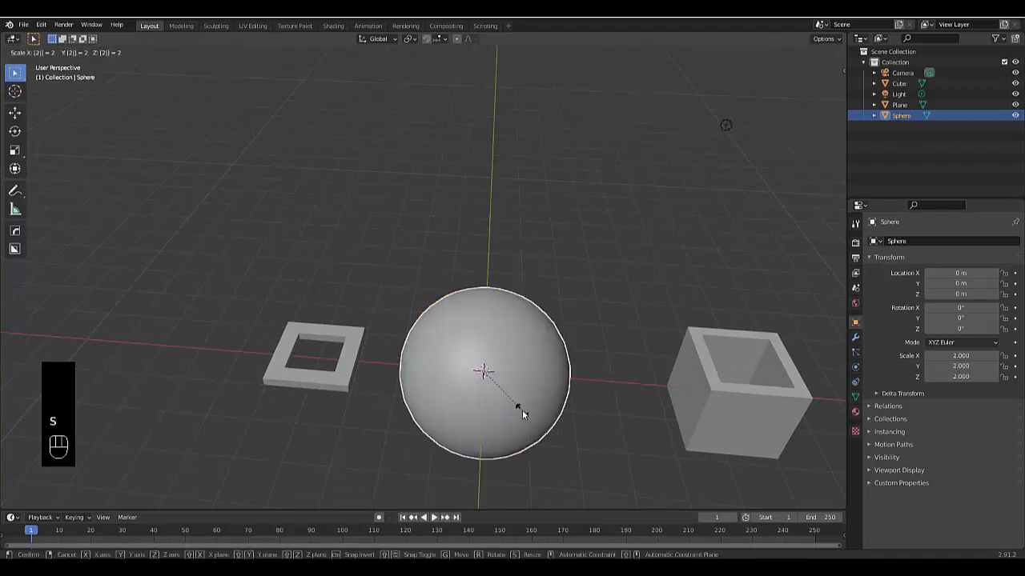
{"action": "key", "text": "Return"}
Step: Add a cylinder at the world origin and scale it by about 2.67 along Z so it passes through the sphere
{"action": "key", "text": "shift+a"}
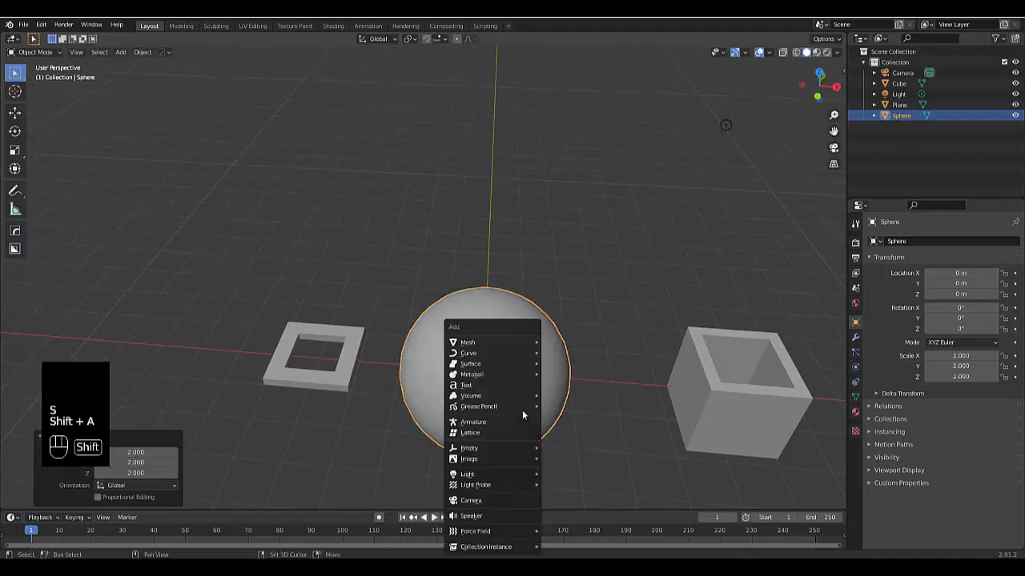
{"action": "mouse_move", "coordinate": [509, 341]}
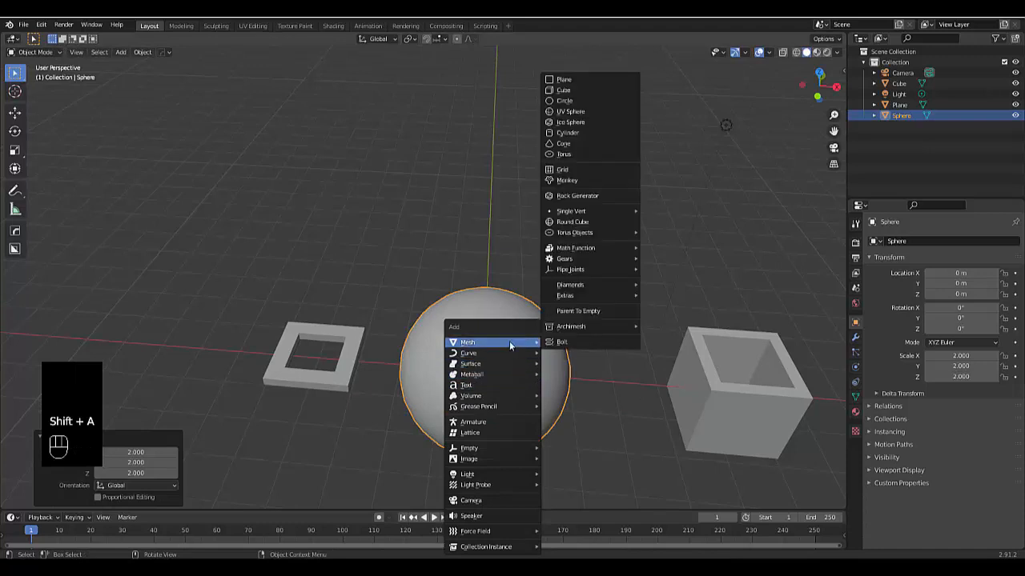
{"action": "left_click", "coordinate": [570, 132]}
{"action": "key", "text": "KP_1"}
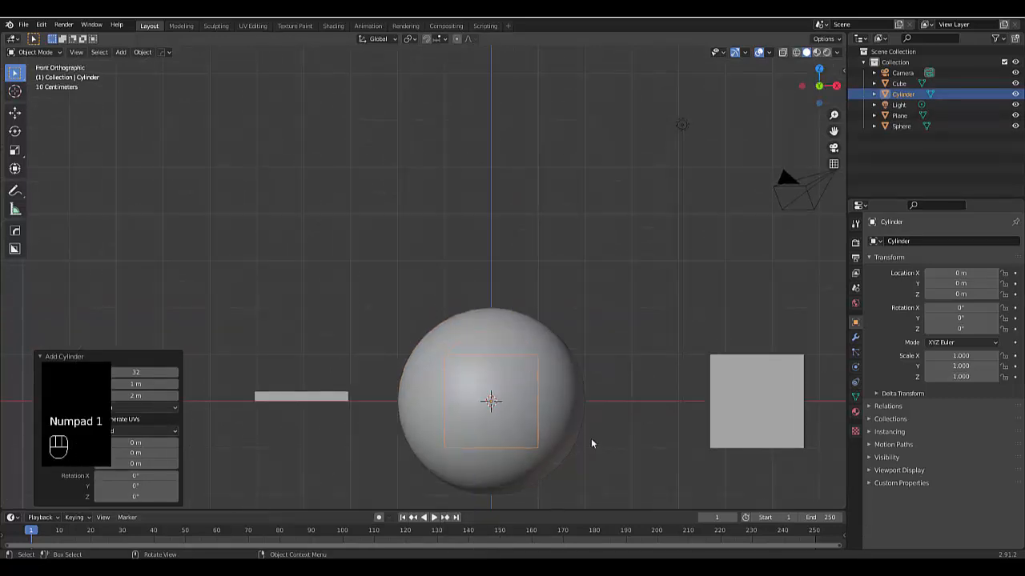
{"action": "key", "text": "s"}
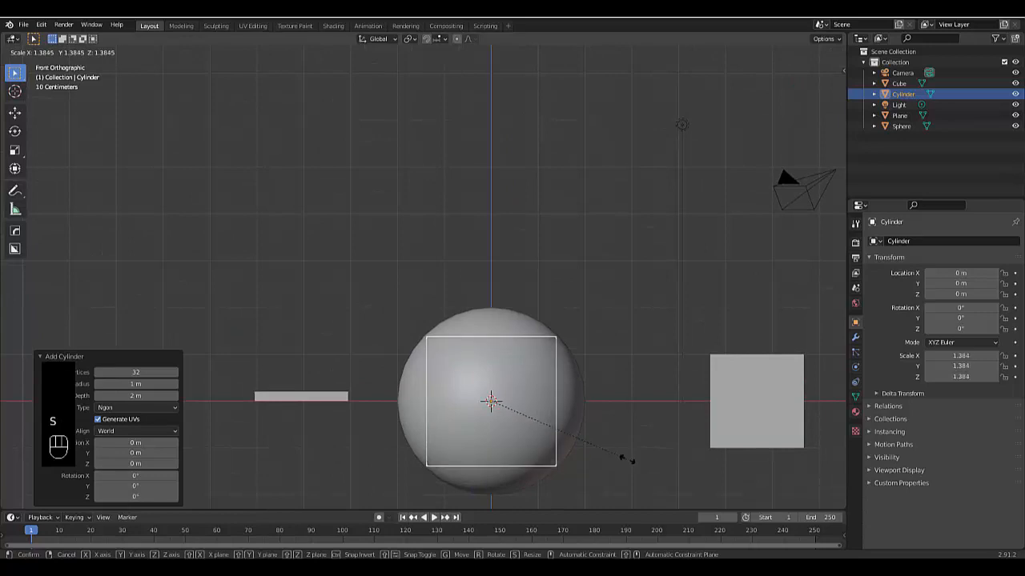
{"action": "key", "text": "z"}
{"action": "left_click", "coordinate": [741, 59]}
{"action": "scroll", "coordinate": [593, 320], "scroll_direction": "down", "scroll_amount": 2}
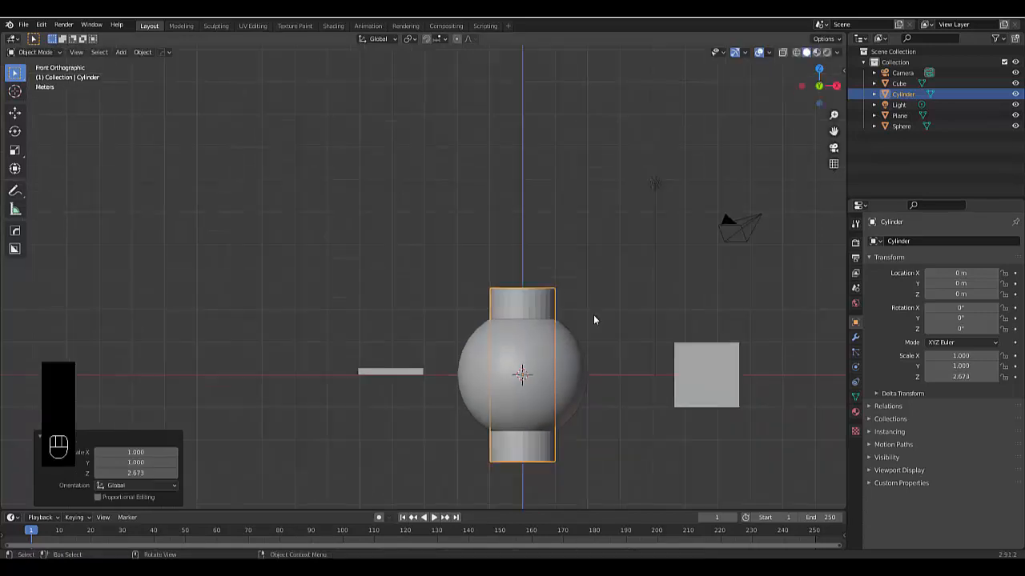
{"action": "scroll", "coordinate": [593, 320], "scroll_direction": "down", "scroll_amount": 2}
{"action": "scroll", "coordinate": [533, 443], "scroll_direction": "up", "scroll_amount": 3}
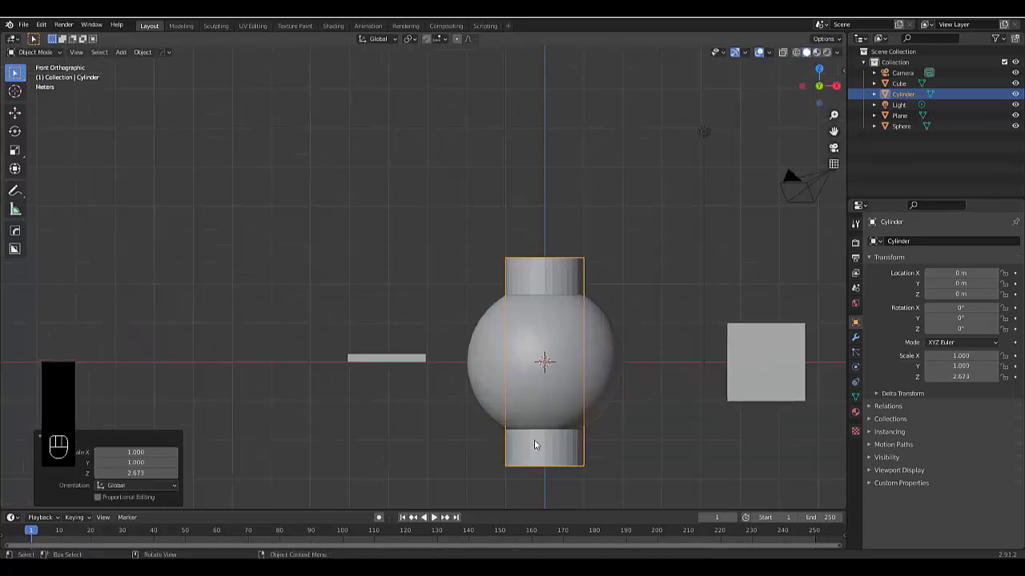
Step: Shade the cylinder smooth and enable Auto Smooth for its normals
{"action": "right_click", "coordinate": [535, 445]}
{"action": "left_click", "coordinate": [497, 375]}
{"action": "middle_click_drag", "start_coordinate": [505, 376], "coordinate": [555, 292]}
{"action": "scroll", "coordinate": [561, 265], "scroll_direction": "up", "scroll_amount": 3}
{"action": "middle_click_drag", "start_coordinate": [568, 236], "coordinate": [610, 263]}
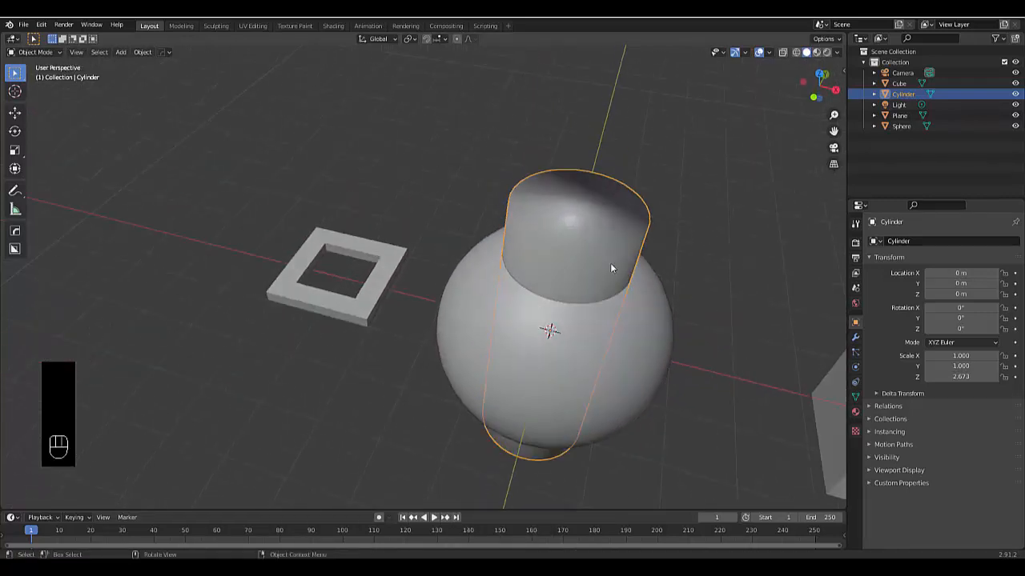
{"action": "left_click", "coordinate": [855, 397]}
{"action": "left_click", "coordinate": [887, 424]}
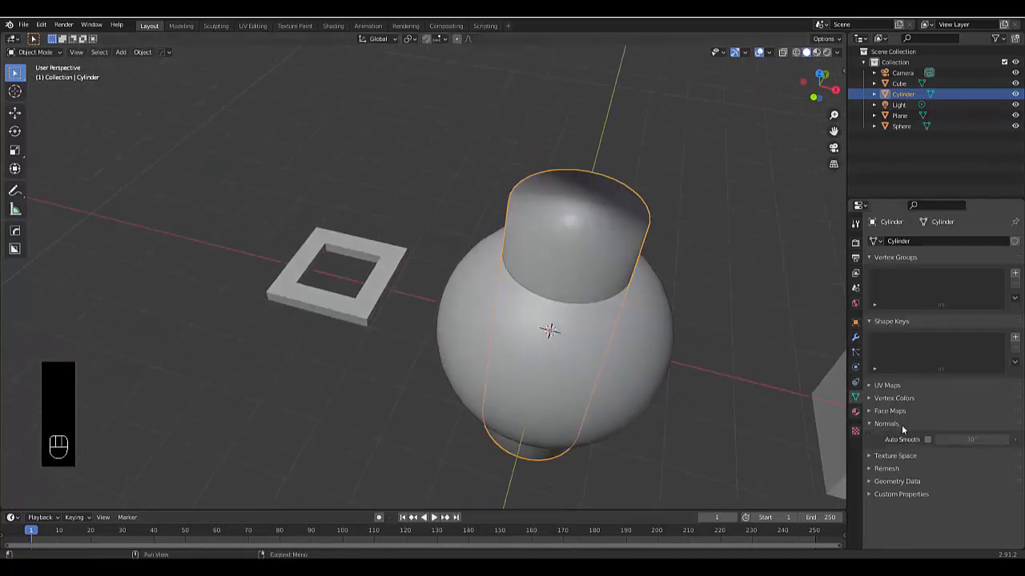
{"action": "left_click", "coordinate": [927, 439]}
{"action": "mouse_move", "coordinate": [720, 404]}
{"action": "middle_mouse_down"}
{"action": "mouse_move", "coordinate": [577, 374]}
{"action": "mouse_move", "coordinate": [575, 331]}
{"action": "middle_mouse_up"}
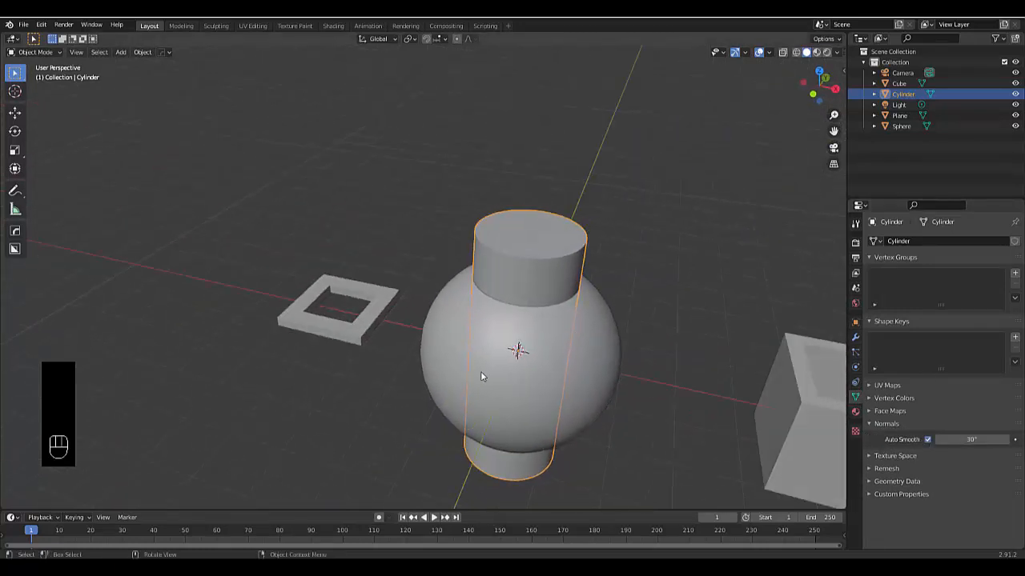
{"action": "left_click", "coordinate": [854, 339]}
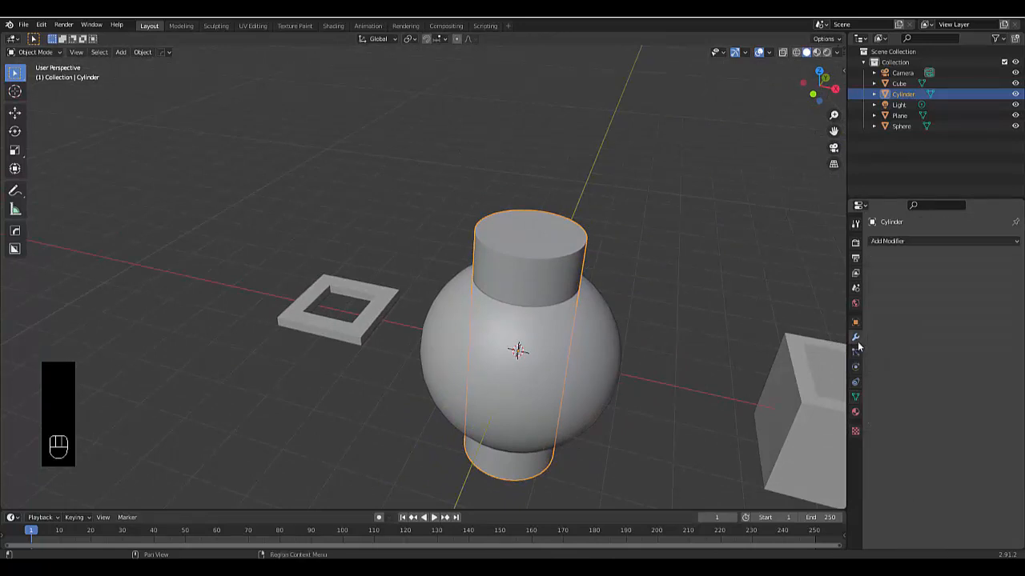
{"action": "left_click", "coordinate": [892, 242]}
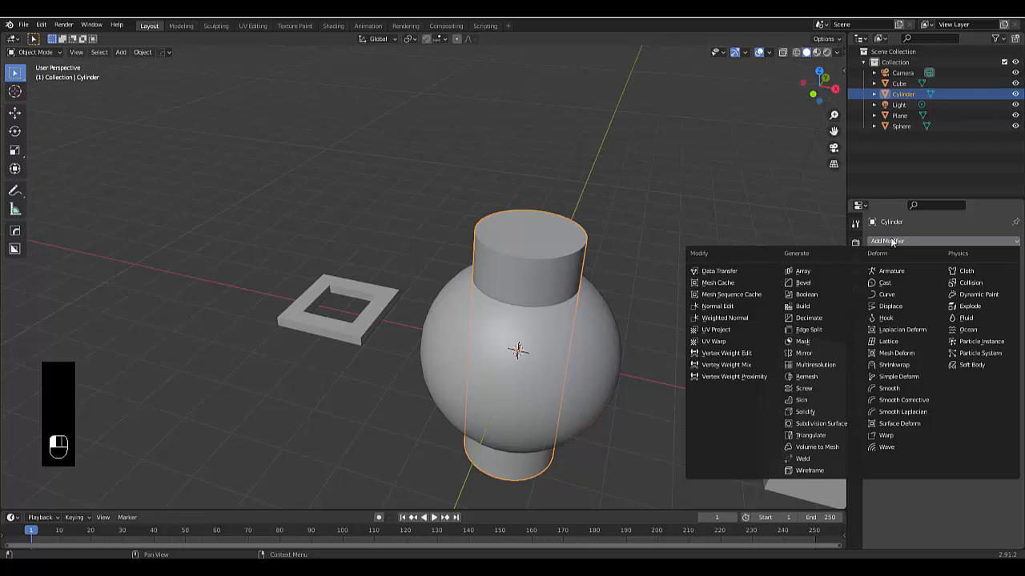
{"action": "left_click", "coordinate": [810, 294]}
{"action": "left_click", "coordinate": [965, 290]}
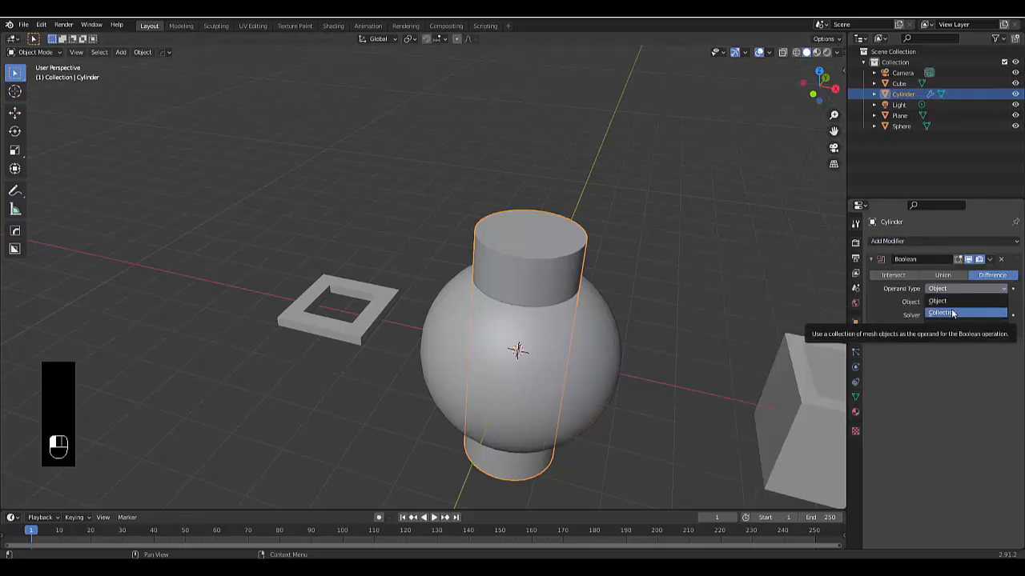
{"action": "left_click", "coordinate": [1000, 260]}
Step: Add a Boolean modifier to the sphere, set to Difference with the cylinder as its object
{"action": "left_click", "coordinate": [433, 356]}
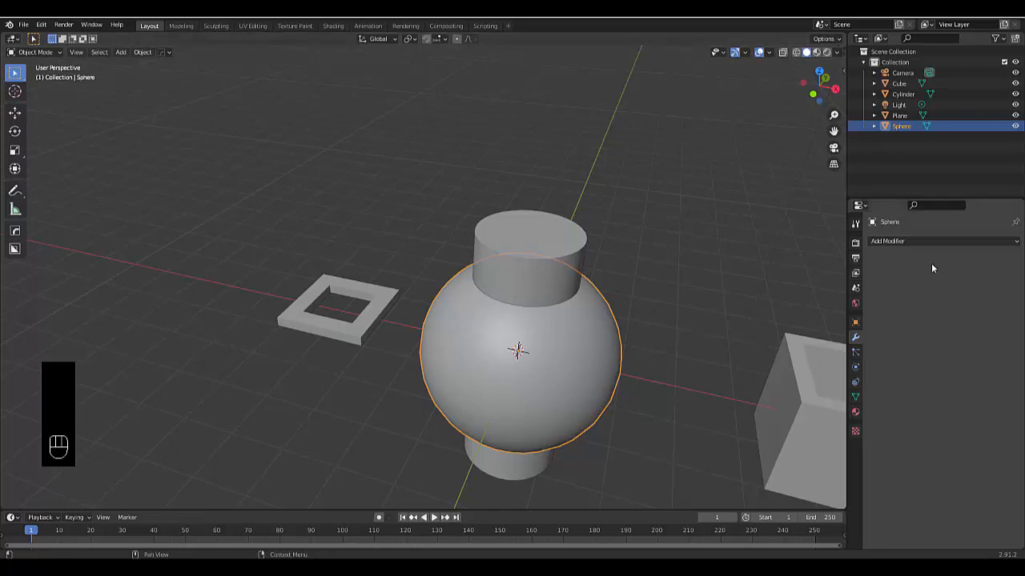
{"action": "left_click", "coordinate": [902, 242]}
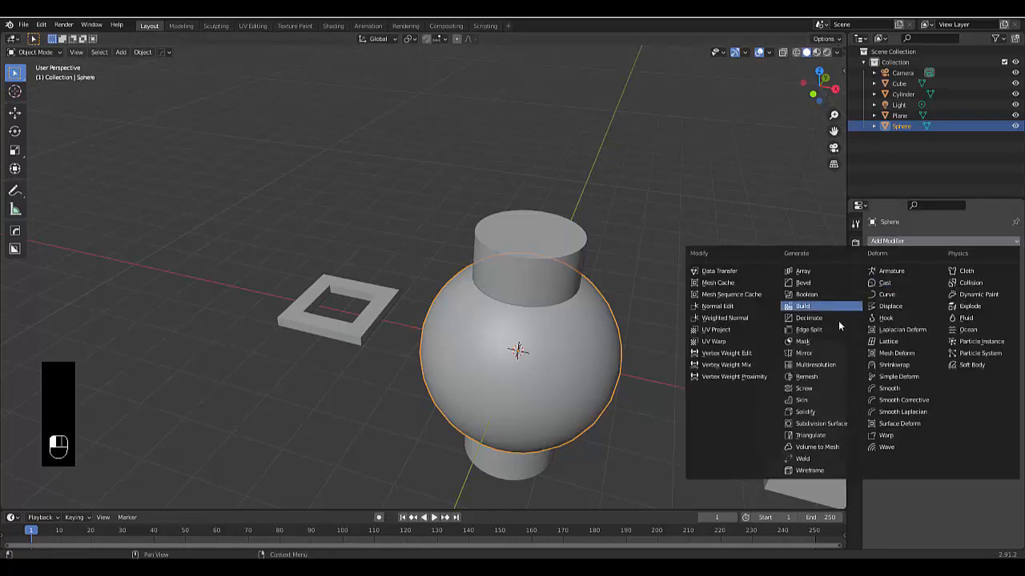
{"action": "left_click", "coordinate": [806, 294]}
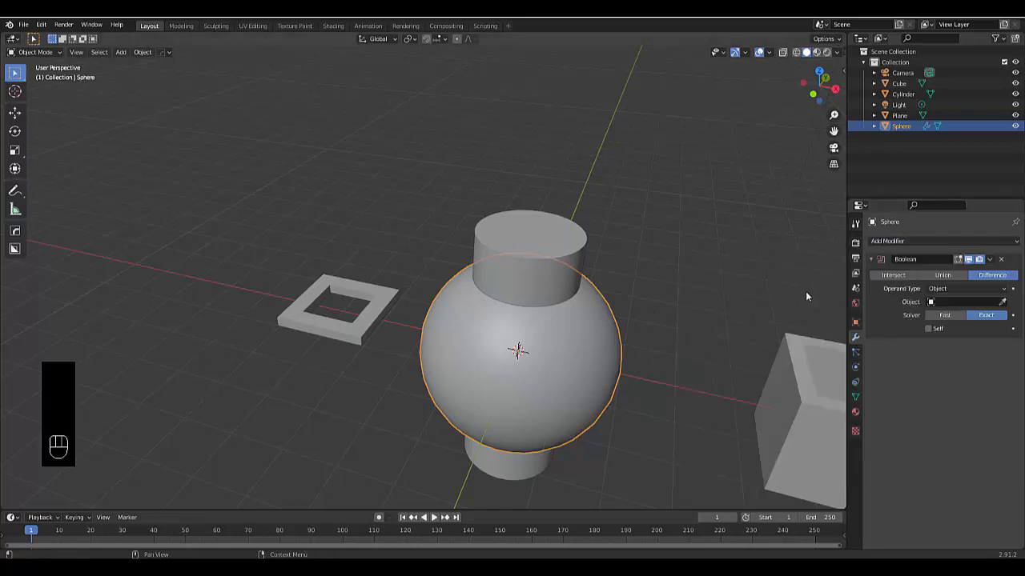
{"action": "left_click", "coordinate": [968, 302]}
{"action": "left_click", "coordinate": [929, 328]}
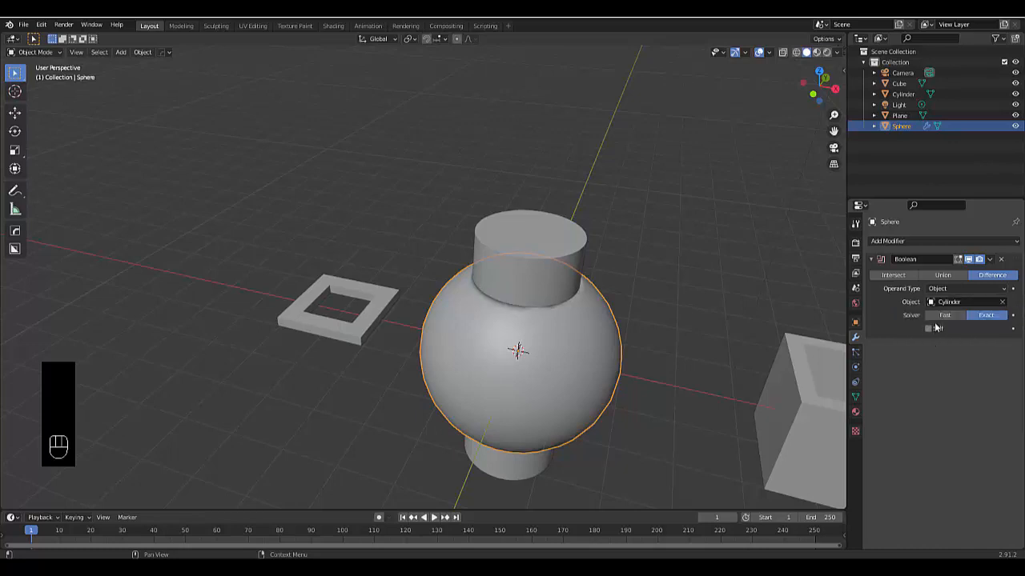
{"action": "left_click", "coordinate": [988, 277]}
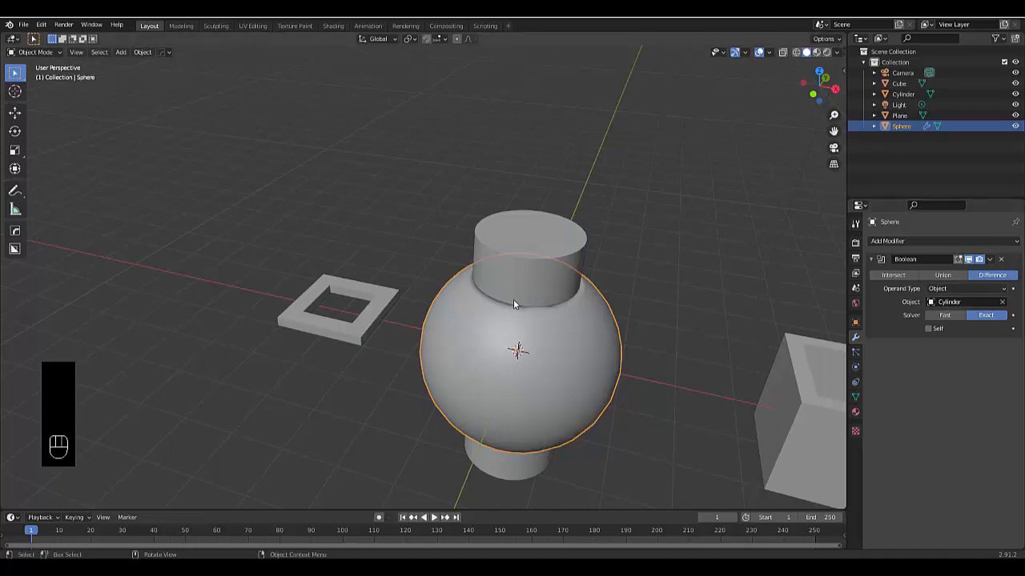
Step: Select the cylinder and show its object-level Viewport Display settings
{"action": "left_click", "coordinate": [522, 258]}
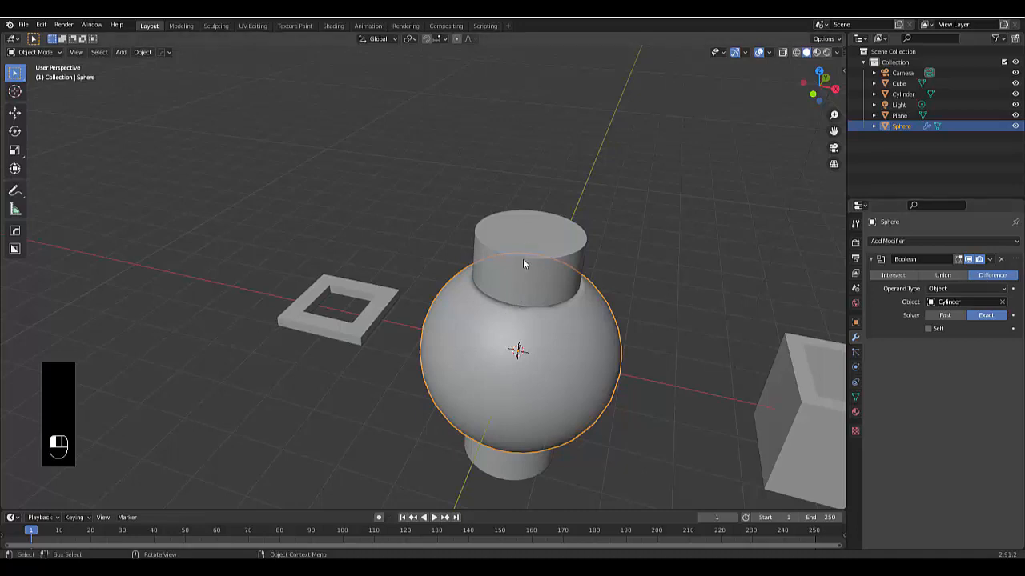
{"action": "left_click", "coordinate": [855, 322]}
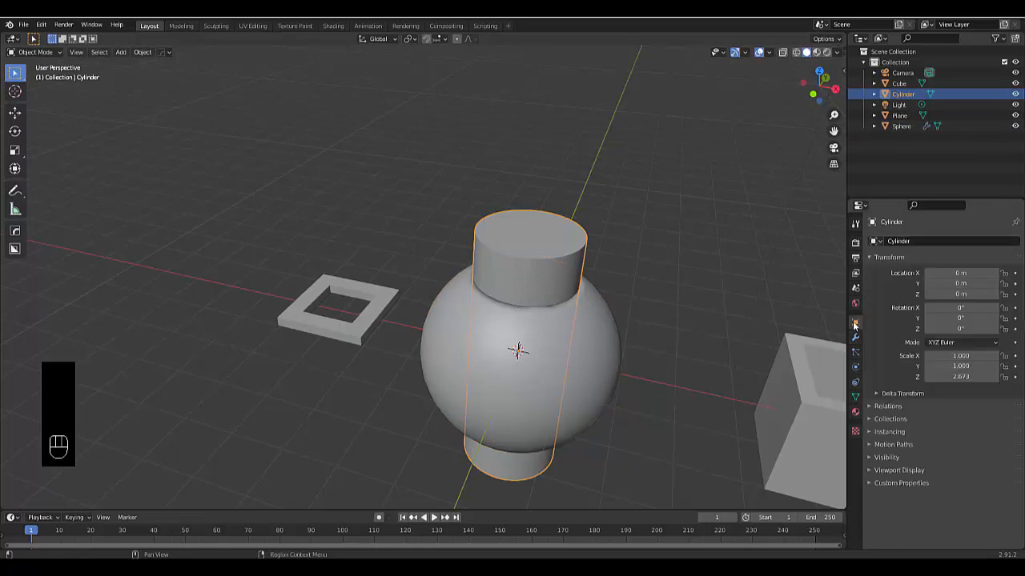
{"action": "left_click", "coordinate": [898, 470]}
{"action": "scroll", "coordinate": [913, 446], "scroll_direction": "down", "scroll_amount": 1}
{"action": "left_click", "coordinate": [928, 488]}
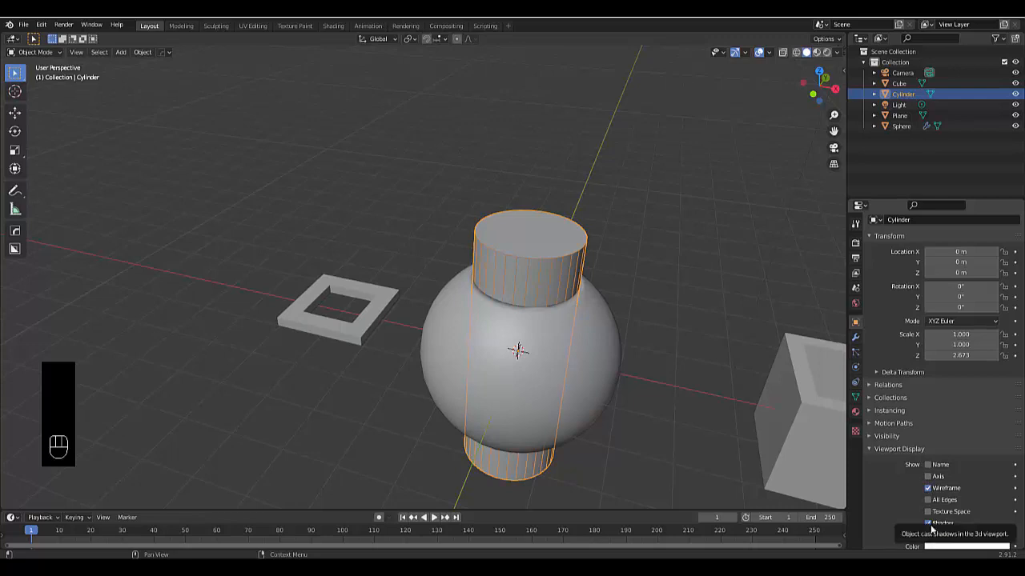
{"action": "left_click", "coordinate": [928, 525]}
{"action": "left_click", "coordinate": [929, 524]}
{"action": "scroll", "coordinate": [932, 527], "scroll_direction": "down", "scroll_amount": 2}
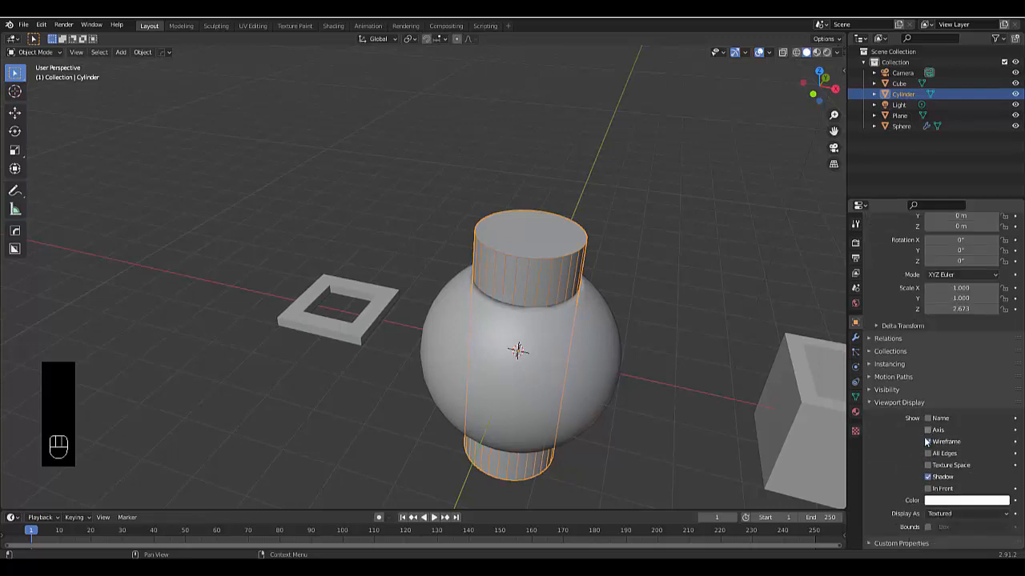
Step: Set the cylinder to display as Wire in the viewport
{"action": "left_click", "coordinate": [952, 513]}
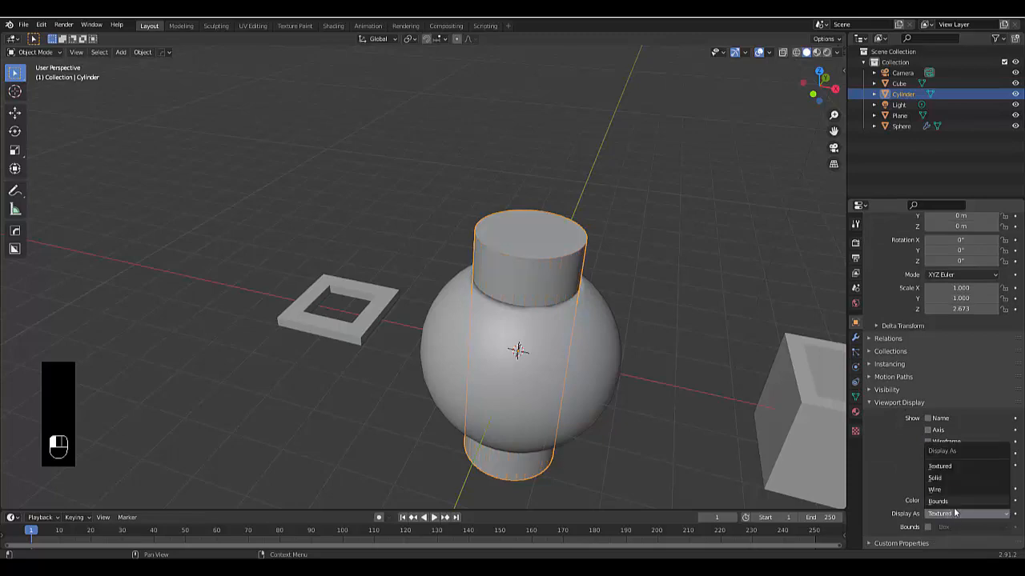
{"action": "left_click", "coordinate": [955, 489]}
{"action": "mouse_move", "coordinate": [584, 267]}
{"action": "middle_mouse_down"}
{"action": "mouse_move", "coordinate": [557, 308]}
{"action": "mouse_move", "coordinate": [485, 307]}
{"action": "mouse_move", "coordinate": [512, 295]}
{"action": "middle_mouse_up"}
{"action": "scroll", "coordinate": [610, 243], "scroll_direction": "up", "scroll_amount": 6}
{"action": "middle_click_drag", "start_coordinate": [610, 243], "coordinate": [596, 260]}
{"action": "scroll", "coordinate": [596, 261], "scroll_direction": "down", "scroll_amount": 6}
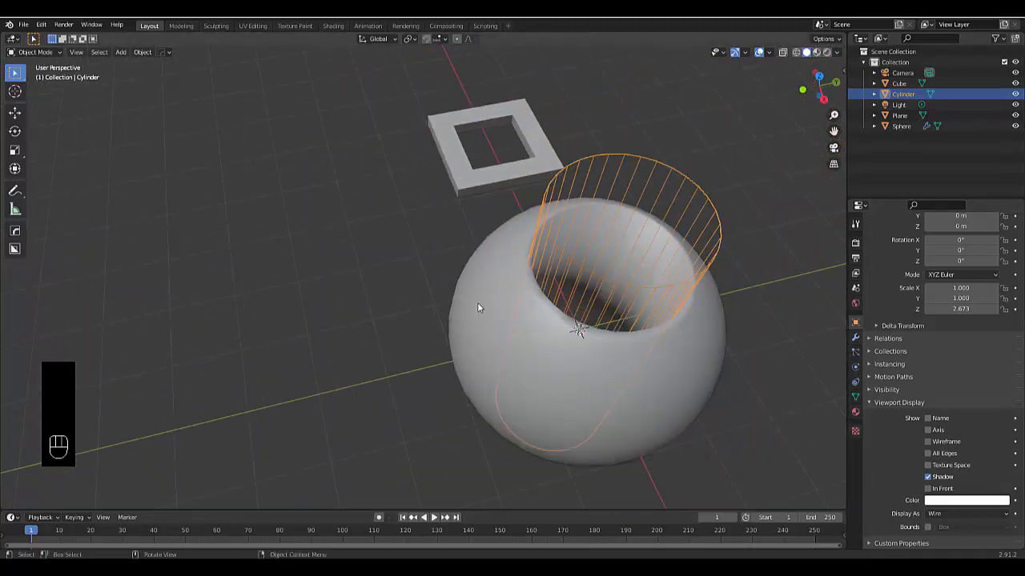
Step: Try moving the wire cylinder freely to shift the Boolean hole across the sphere
{"action": "left_click", "coordinate": [477, 307]}
{"action": "left_click", "coordinate": [855, 338]}
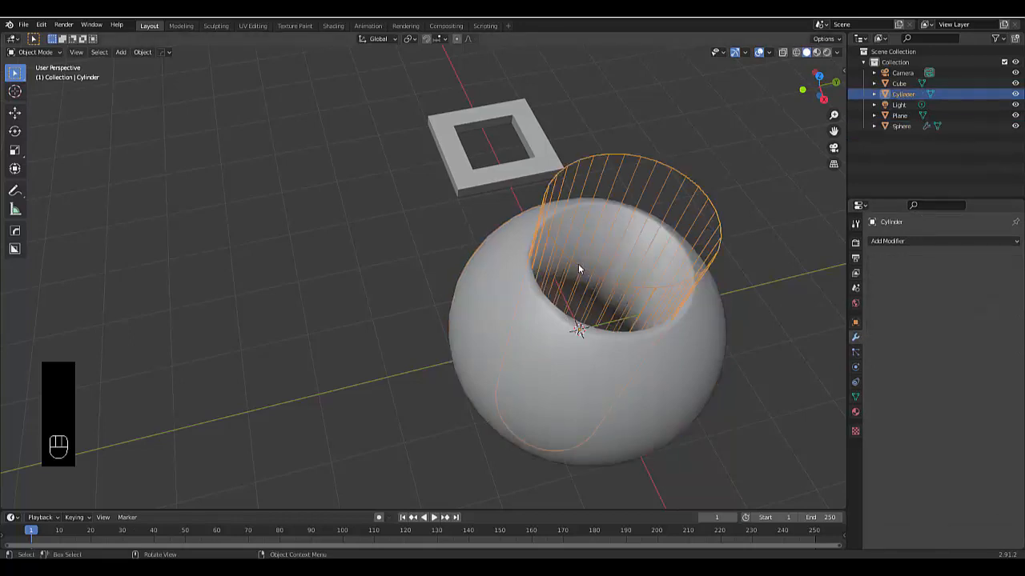
{"action": "key", "text": "g"}
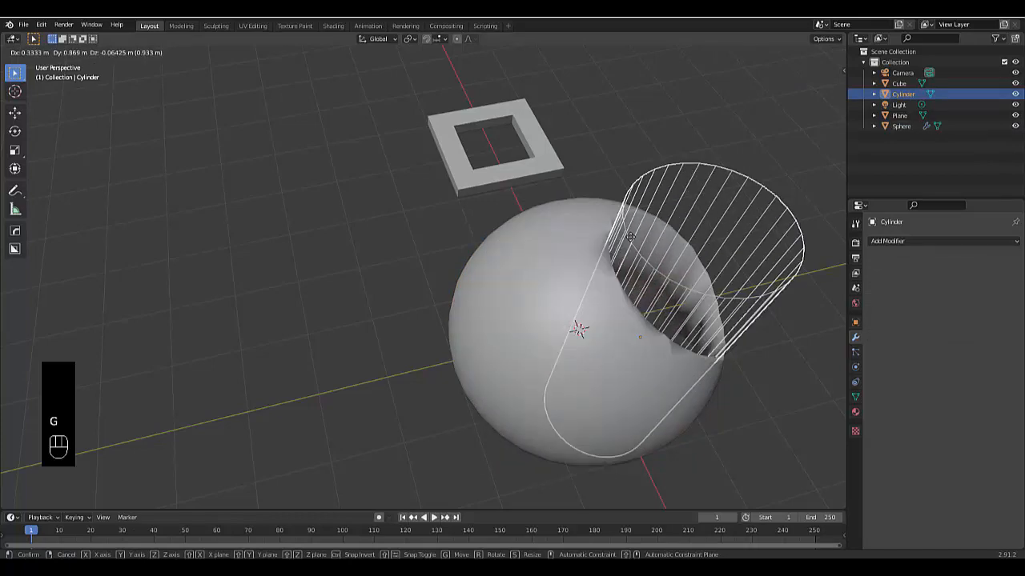
{"action": "left_click", "coordinate": [564, 254]}
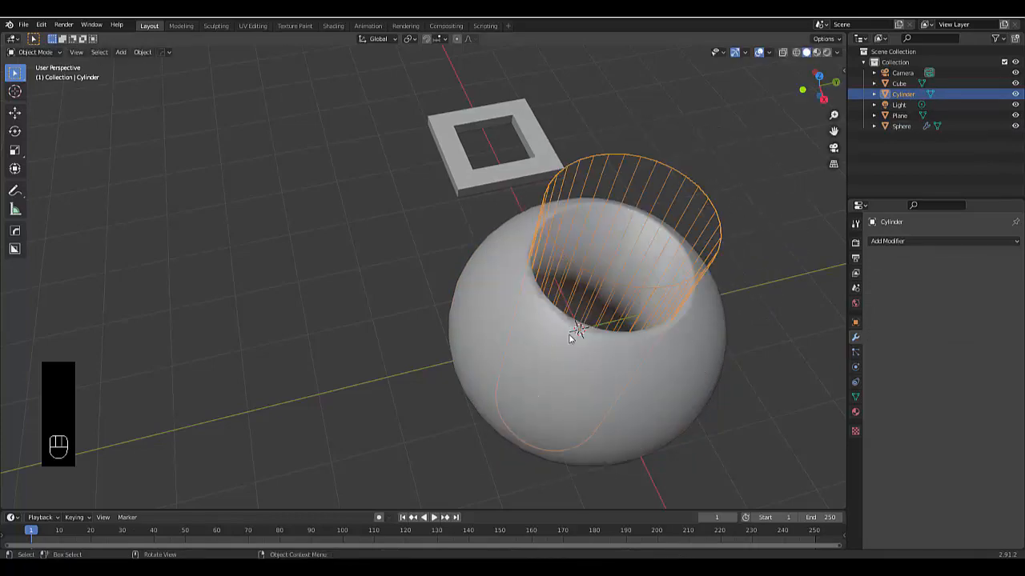
Step: Apply the Boolean modifier on the sphere to make the cylindrical hole permanent in its mesh
{"action": "middle_click_drag", "start_coordinate": [536, 344], "coordinate": [587, 366]}
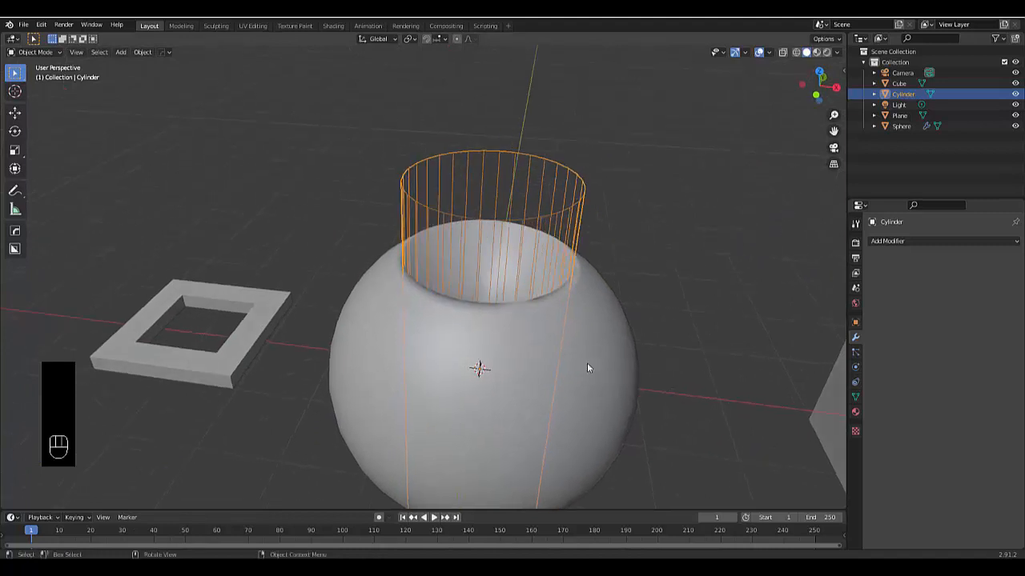
{"action": "left_click", "coordinate": [592, 374]}
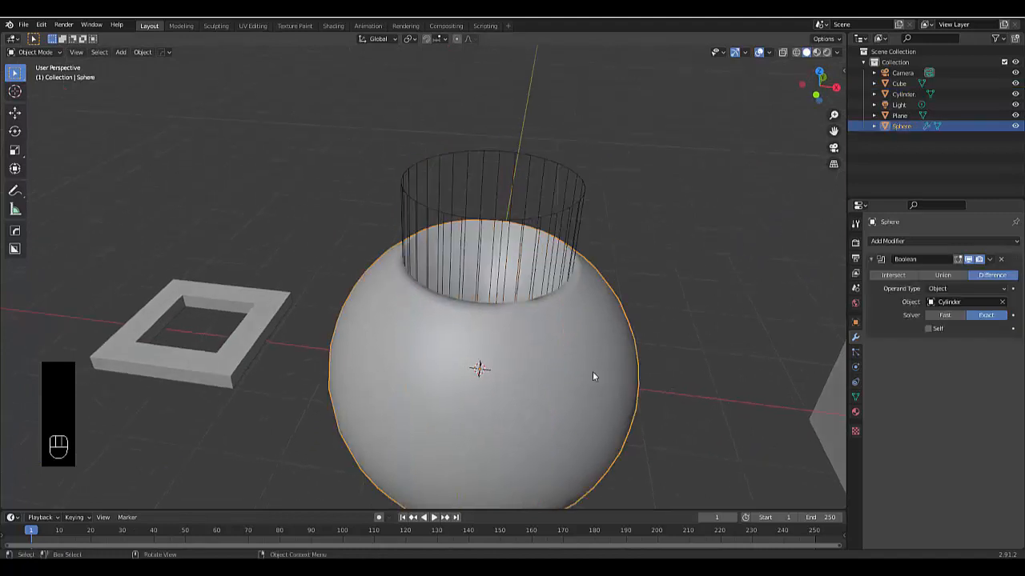
{"action": "left_click", "coordinate": [990, 259]}
{"action": "left_click", "coordinate": [945, 272]}
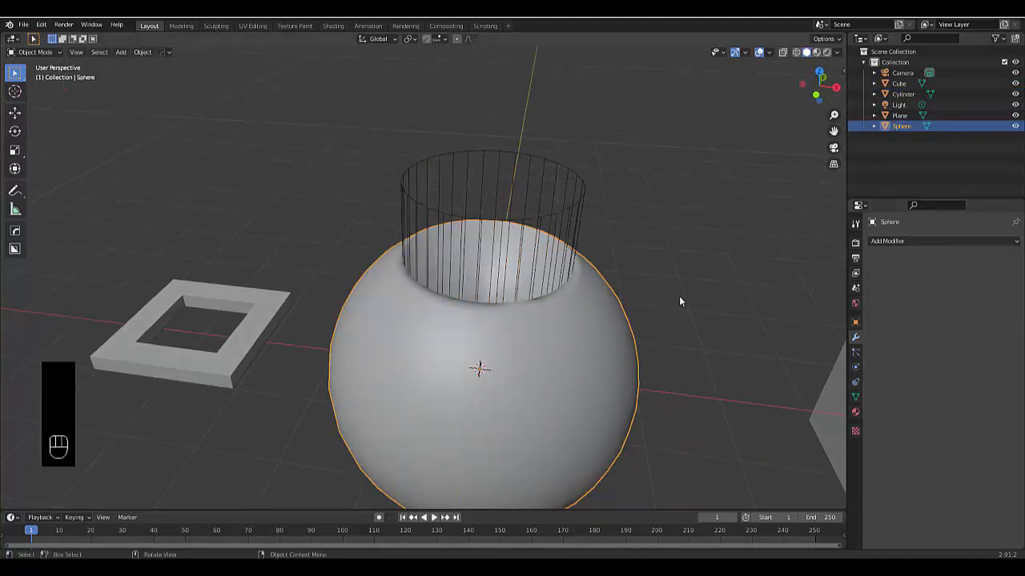
Step: Delete the wire cylinder that served as the cutter for the sphere's hole
{"action": "left_click", "coordinate": [507, 240]}
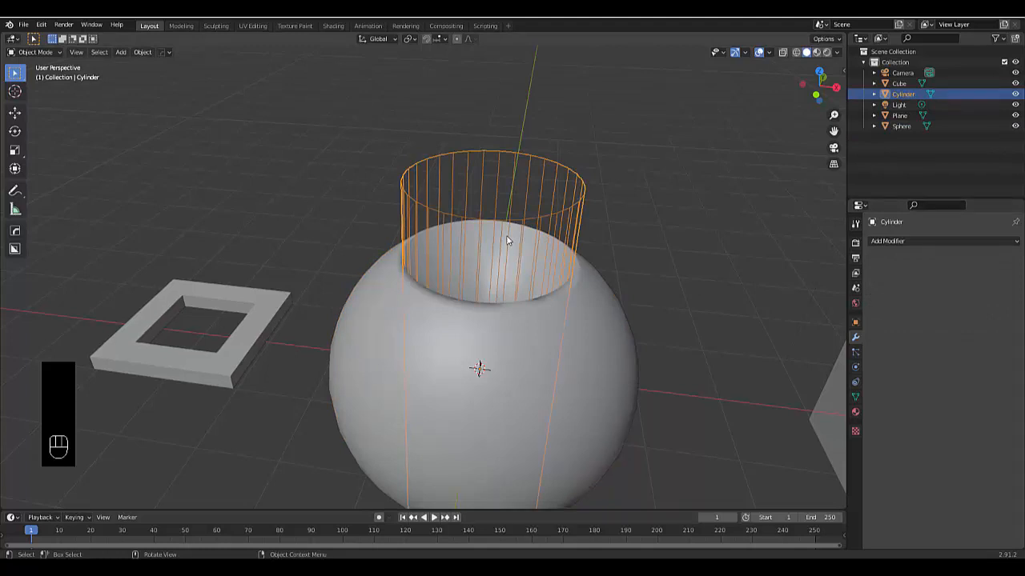
{"action": "key", "text": "x"}
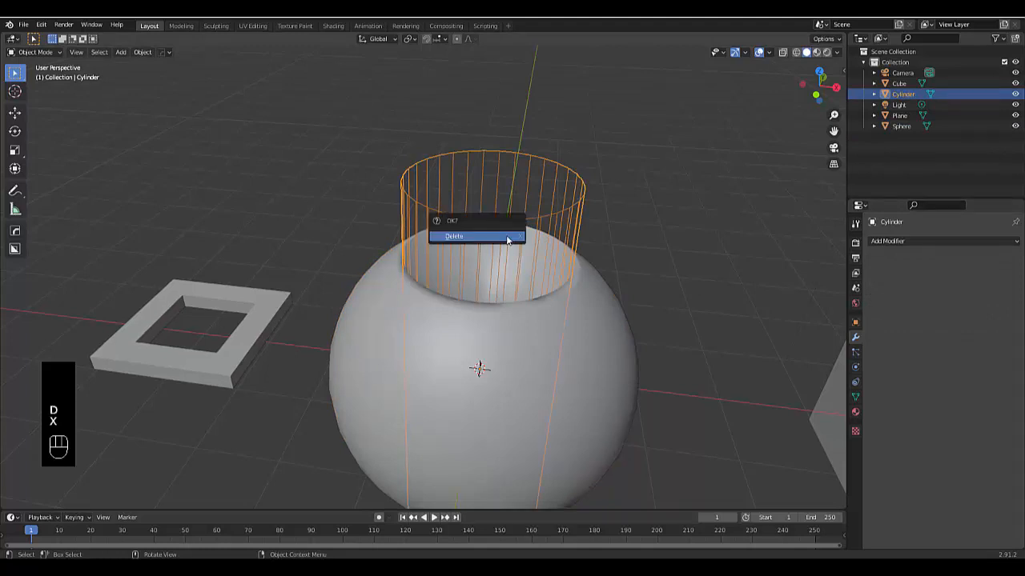
{"action": "left_click", "coordinate": [506, 238]}
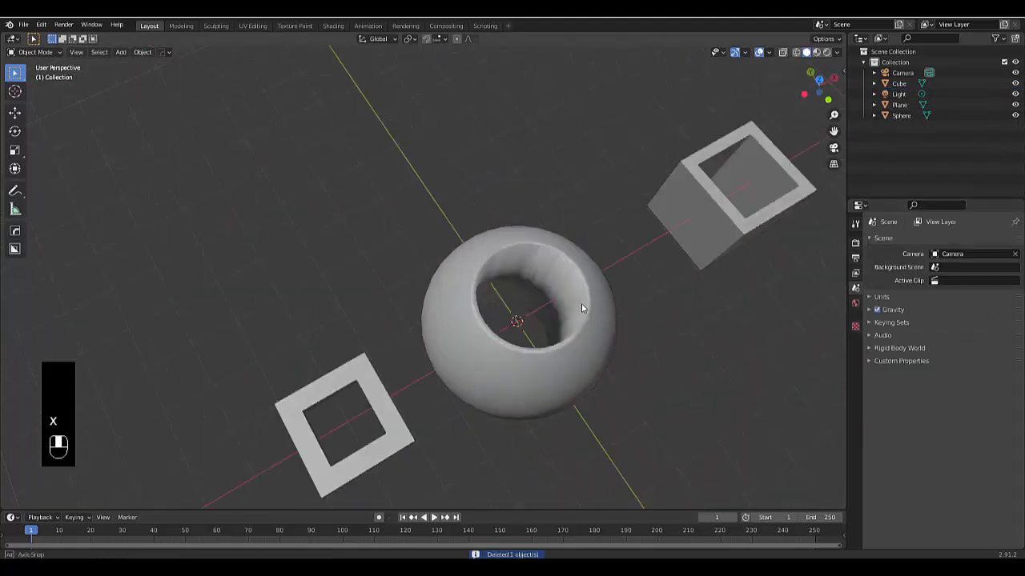